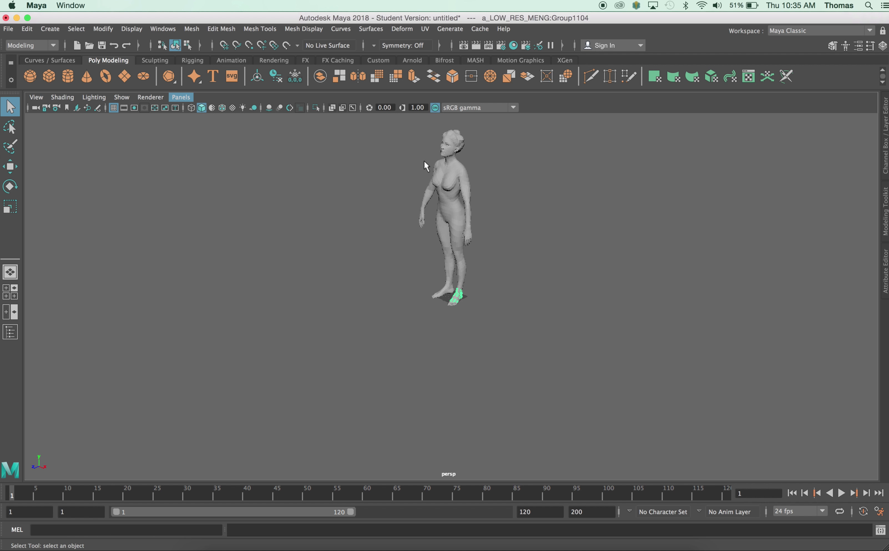
- Delete the figure's body above the ankles, then select and frame the two remaining feet
{"action": "left_click_drag", "start_coordinate": [398, 126], "coordinate": [513, 242]}
{"action": "key", "text": "Delete"}
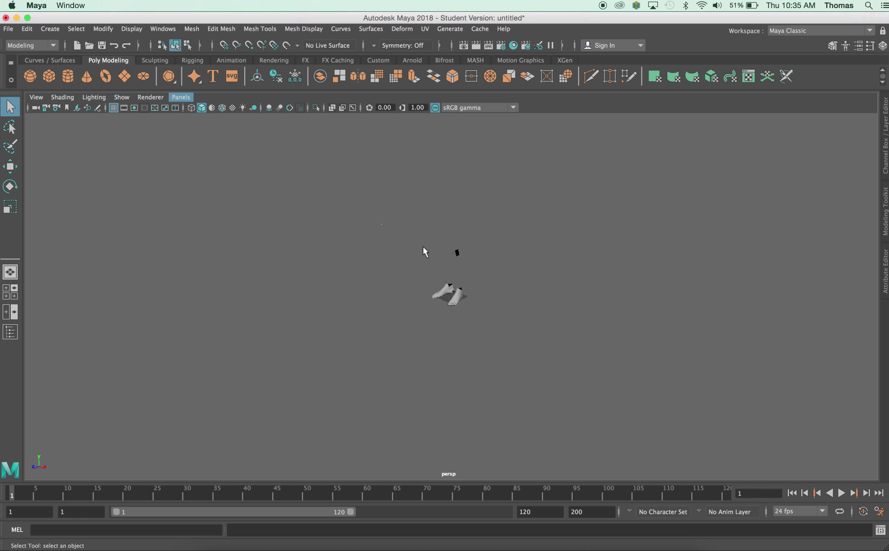
{"action": "left_click_drag", "start_coordinate": [425, 252], "coordinate": [589, 366]}
{"action": "key", "text": "f"}
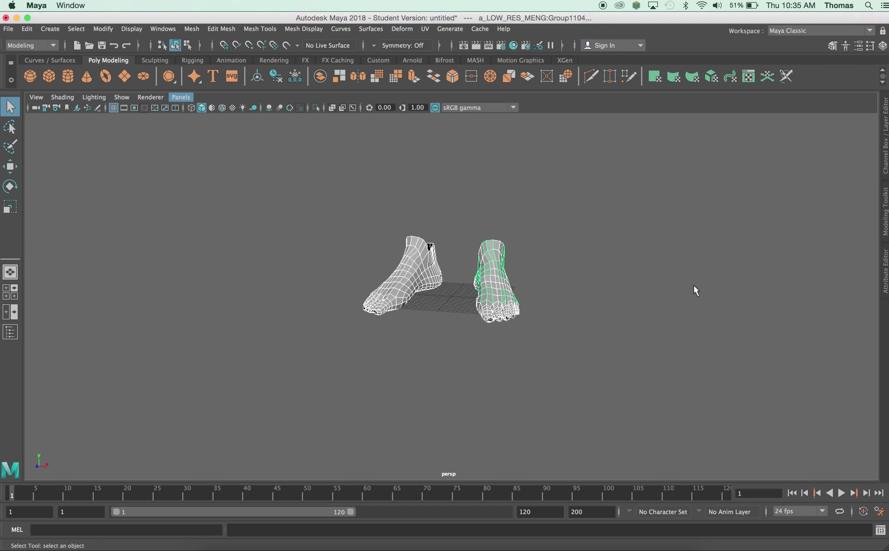
{"action": "scroll", "coordinate": [625, 297], "scroll_direction": "up", "scroll_amount": 5}
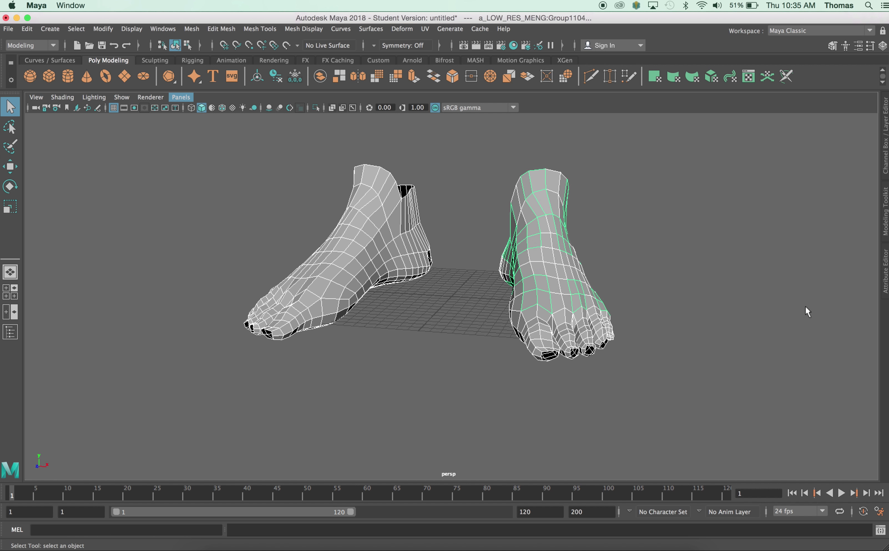
- Combine all the remaining foot pieces into a single mesh
{"action": "right_click", "coordinate": [546, 258]}
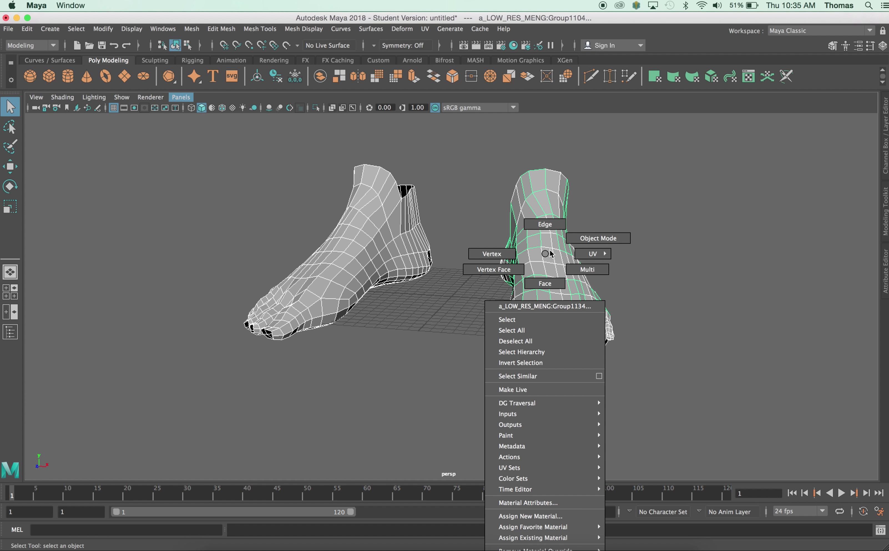
{"action": "right_click_drag", "start_coordinate": [550, 254], "coordinate": [592, 239]}
{"action": "left_click", "coordinate": [320, 218]}
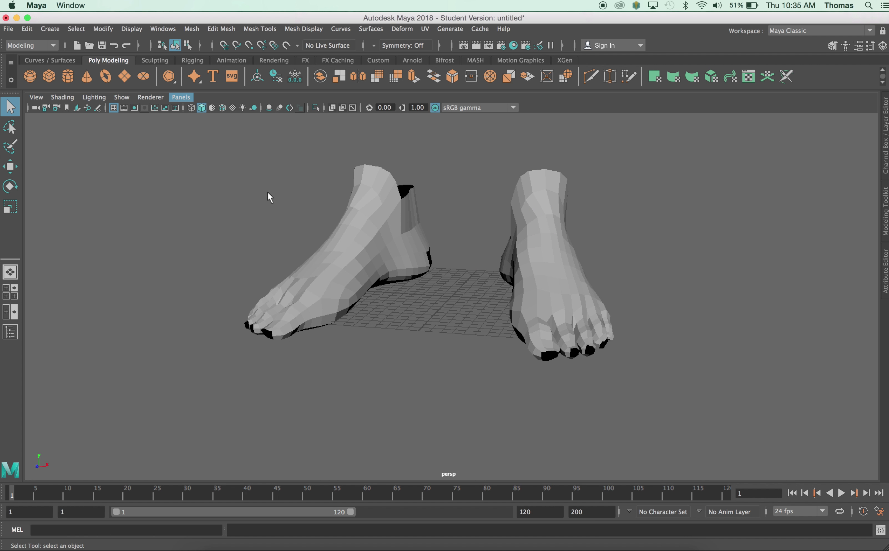
{"action": "left_click_drag", "start_coordinate": [230, 169], "coordinate": [660, 394]}
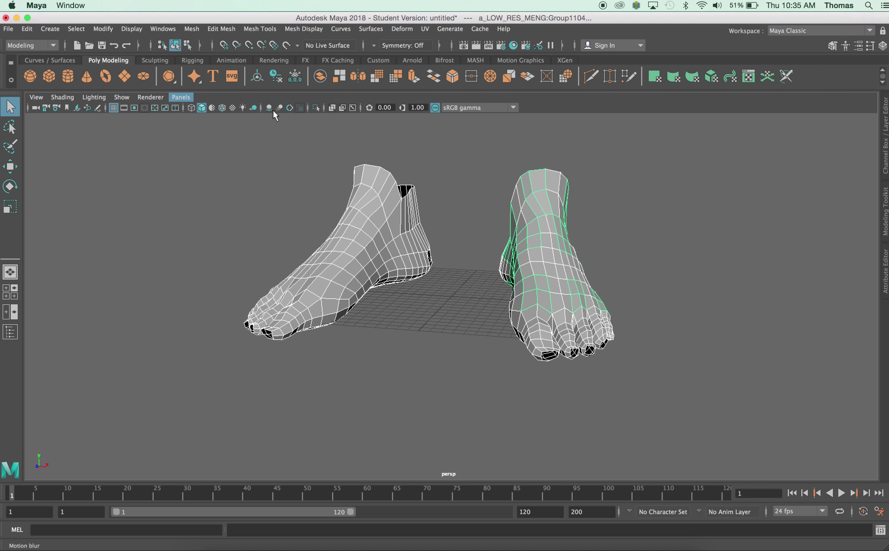
{"action": "left_click", "coordinate": [191, 29]}
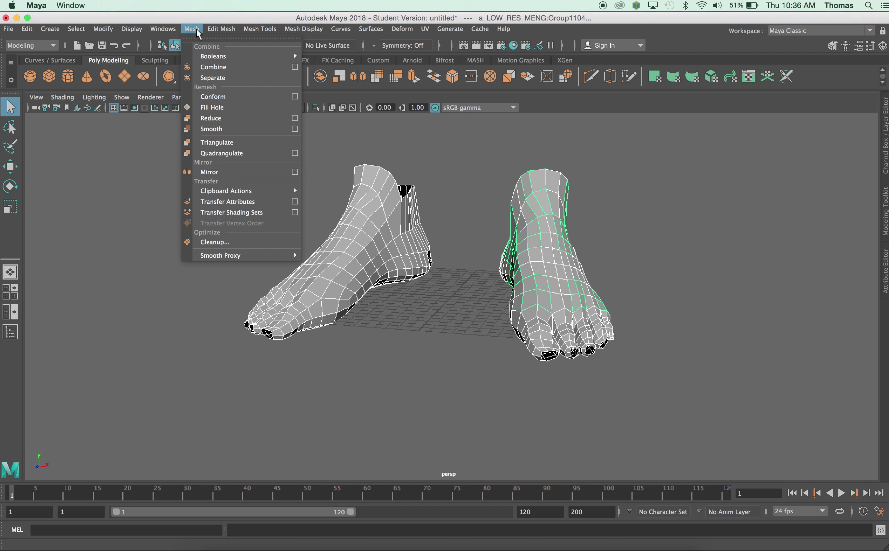
{"action": "left_click", "coordinate": [213, 67]}
{"action": "left_click", "coordinate": [500, 341]}
{"action": "left_click", "coordinate": [520, 284]}
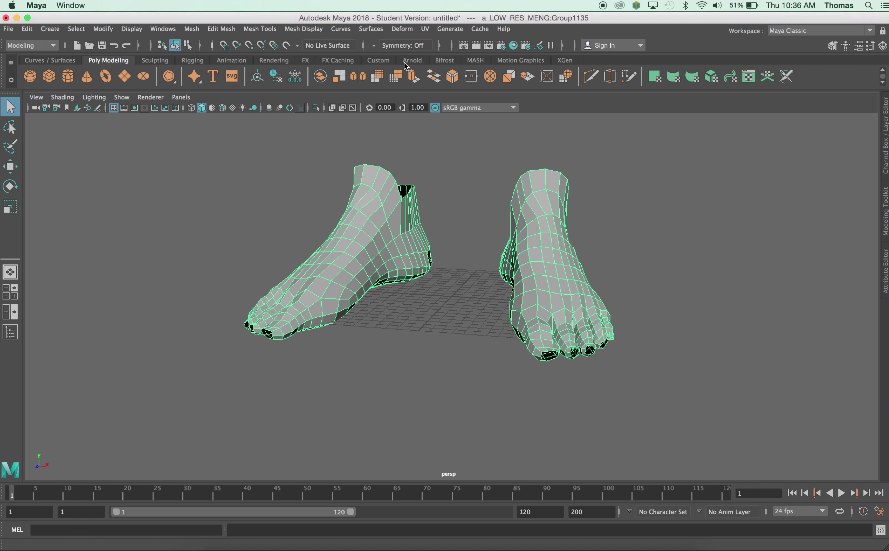
- Make the combined feet mesh a live surface and activate the Quad Draw tool
{"action": "left_click", "coordinate": [286, 46]}
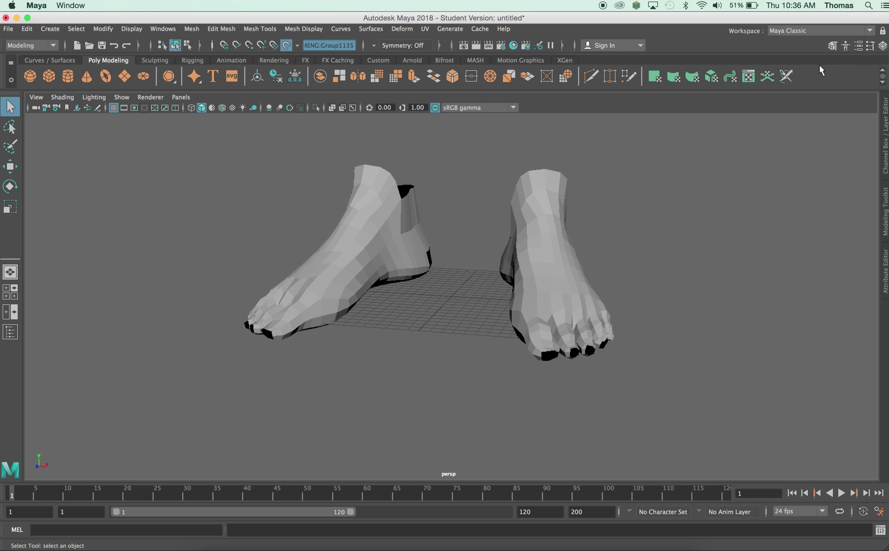
{"action": "left_click", "coordinate": [831, 47]}
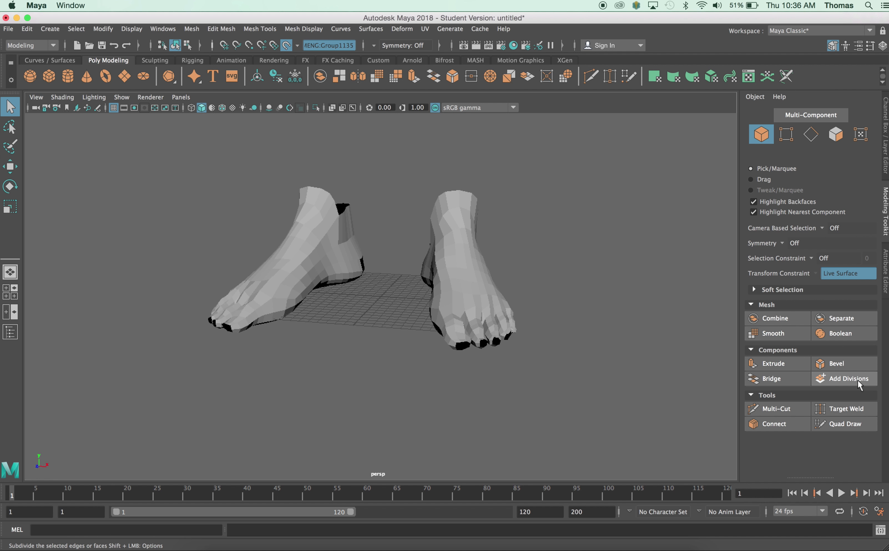
{"action": "left_click", "coordinate": [851, 427]}
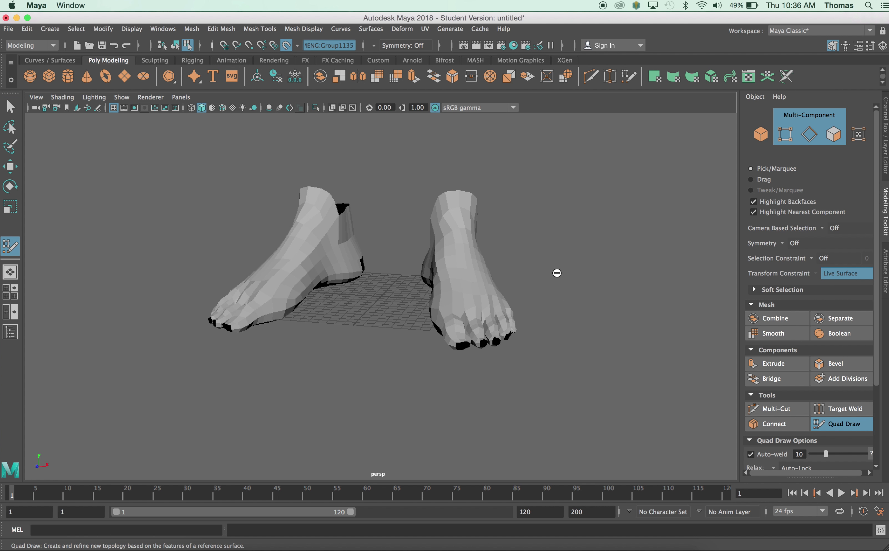
- Start a band of quads on the front of the figure's left ankle with Quad Draw
{"action": "left_click_drag", "start_coordinate": [556, 273], "coordinate": [345, 286], "text": "alt"}
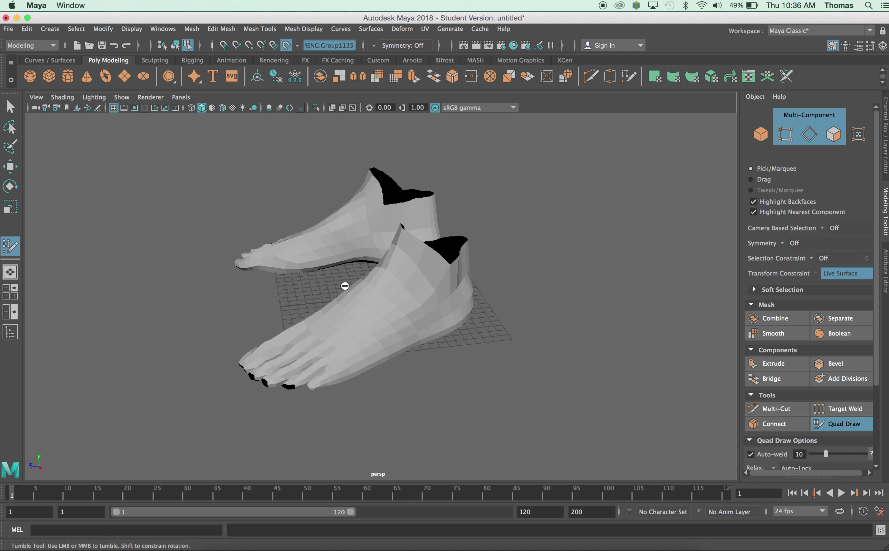
{"action": "scroll", "coordinate": [419, 282], "scroll_direction": "up", "scroll_amount": 5}
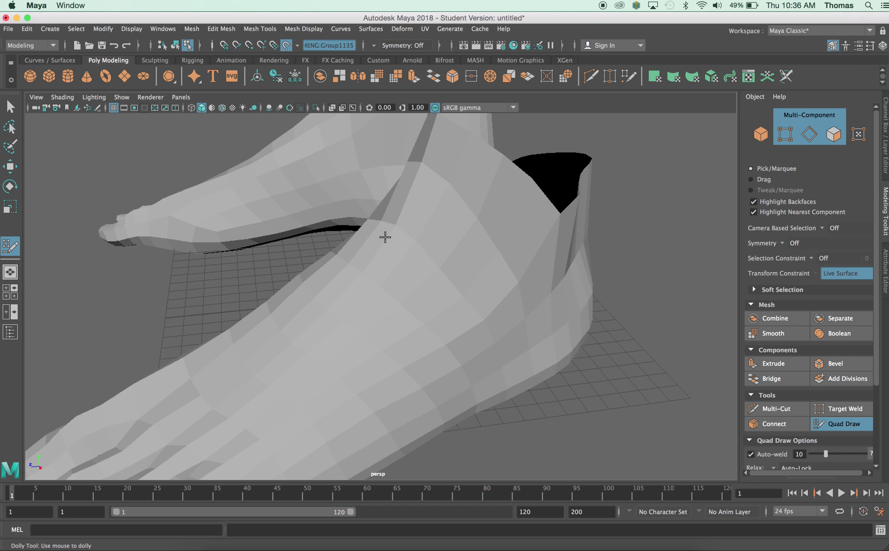
{"action": "left_click", "coordinate": [385, 236]}
{"action": "left_click", "coordinate": [381, 290], "text": "shift"}
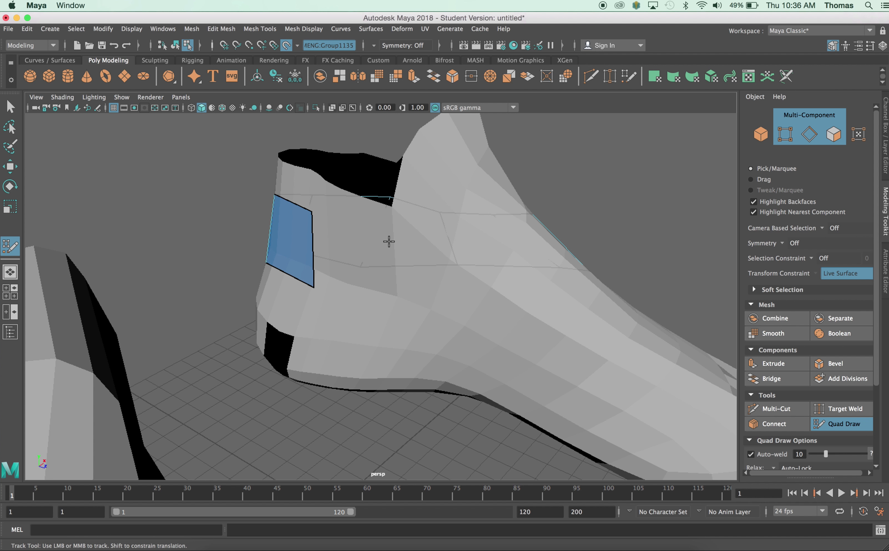
- Continue the quad band along the inner side of the left ankle and close the ring across its front
{"action": "left_click", "coordinate": [388, 242]}
{"action": "left_click", "coordinate": [383, 308]}
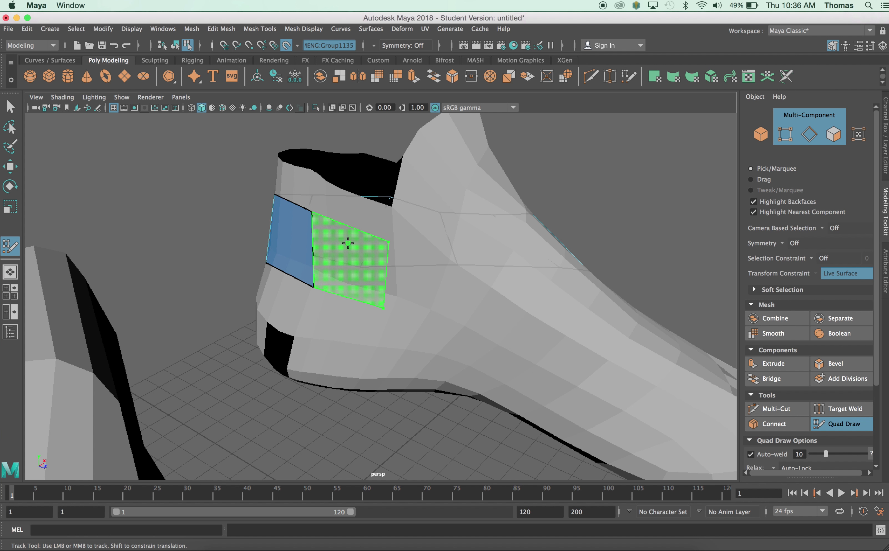
{"action": "left_click", "coordinate": [403, 249], "text": "shift"}
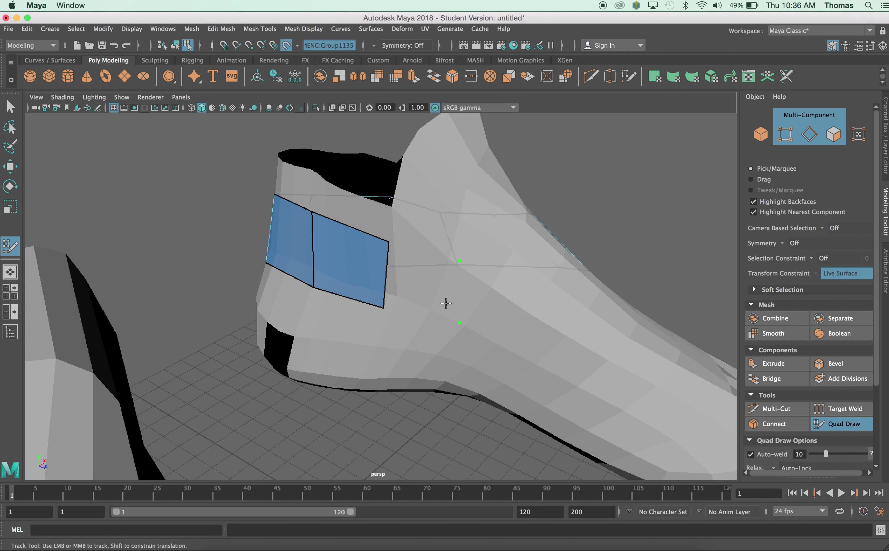
{"action": "left_click", "coordinate": [439, 289], "text": "shift"}
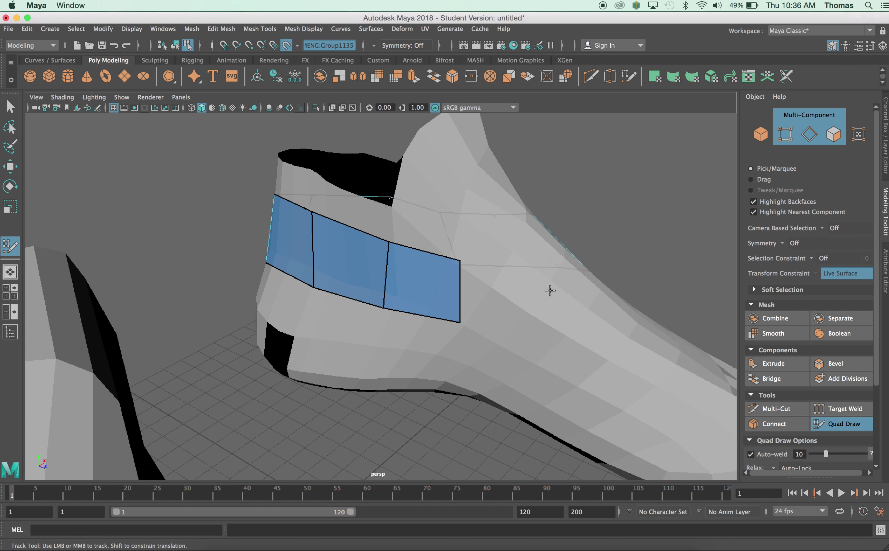
{"action": "left_click_drag", "start_coordinate": [549, 291], "coordinate": [476, 300], "text": "alt"}
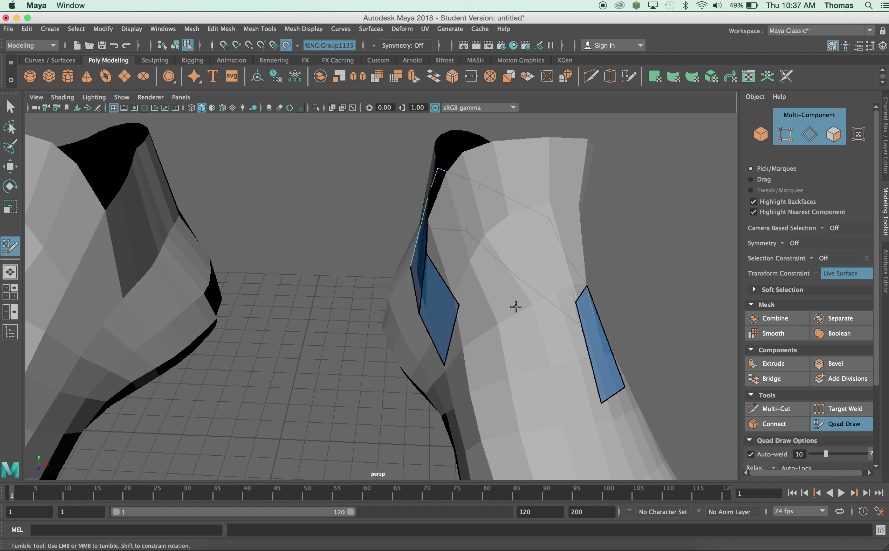
{"action": "left_click", "coordinate": [490, 357], "text": "shift"}
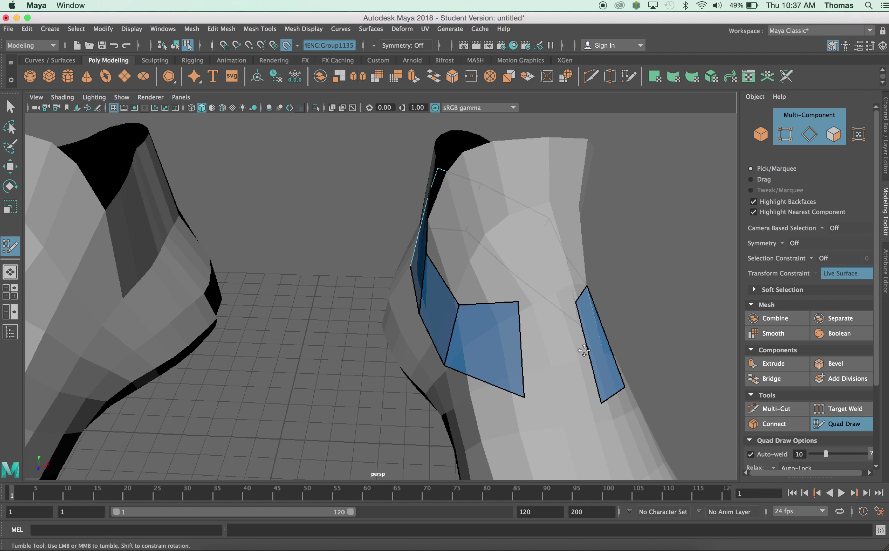
{"action": "left_click", "coordinate": [554, 361], "text": "shift"}
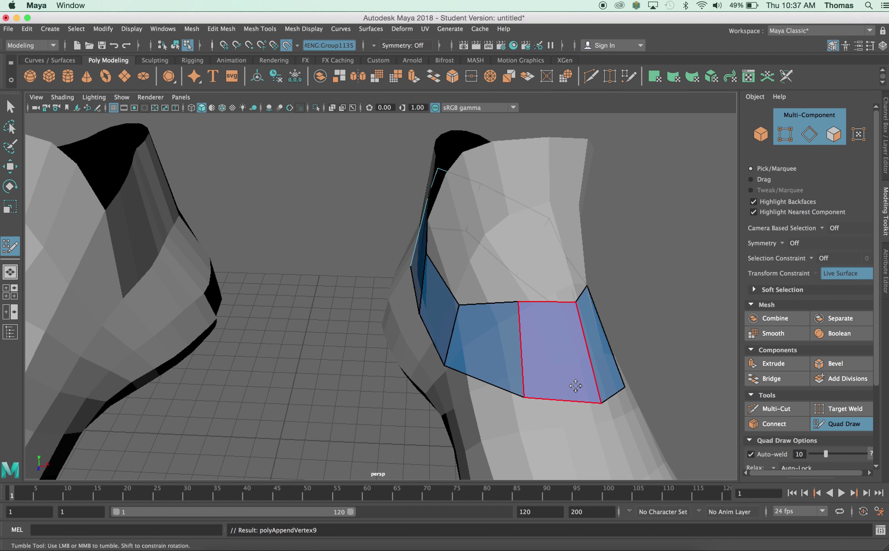
- Add a second row of quads below the ankle ring, from the instep along the outer side towards the heel
{"action": "left_click_drag", "start_coordinate": [572, 395], "coordinate": [415, 334], "text": "alt"}
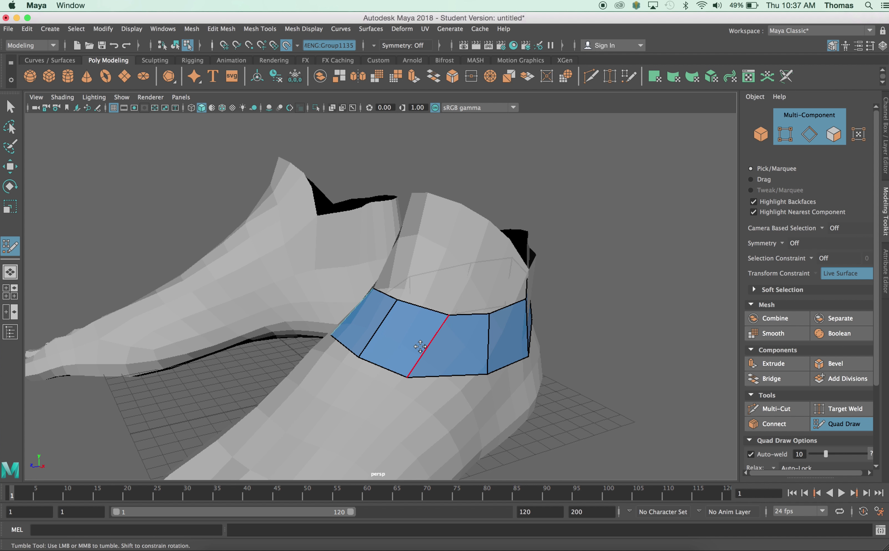
{"action": "middle_click_drag", "start_coordinate": [416, 335], "coordinate": [380, 323], "text": "alt"}
{"action": "scroll", "coordinate": [421, 331], "scroll_direction": "down", "scroll_amount": 3}
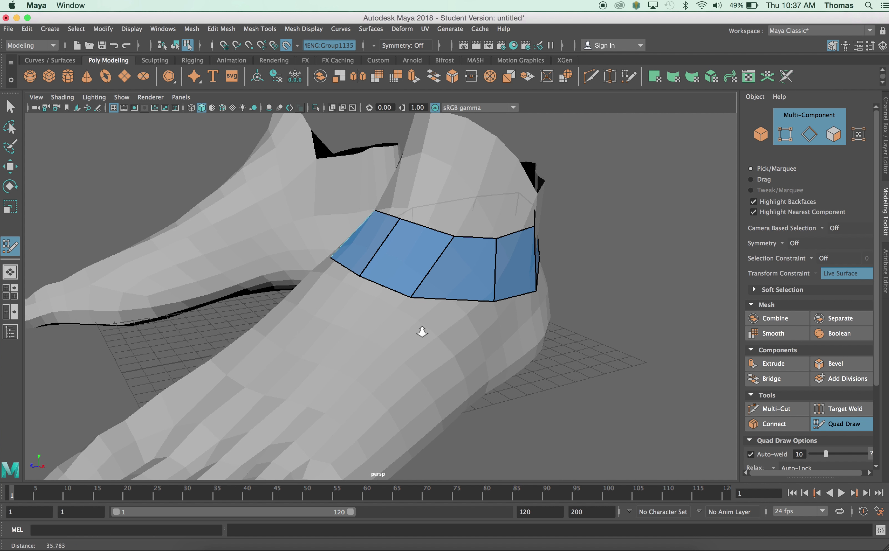
{"action": "scroll", "coordinate": [323, 311], "scroll_direction": "up", "scroll_amount": 4}
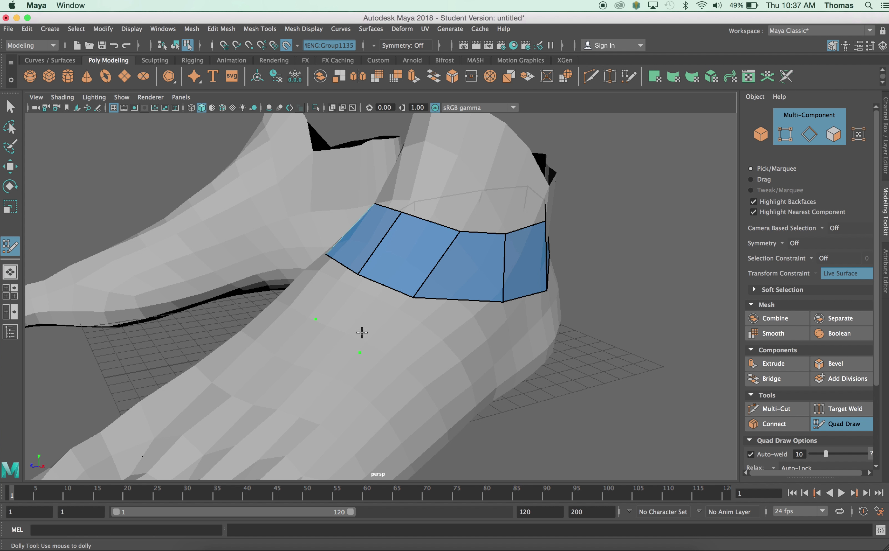
{"action": "left_click", "coordinate": [362, 317], "text": "shift"}
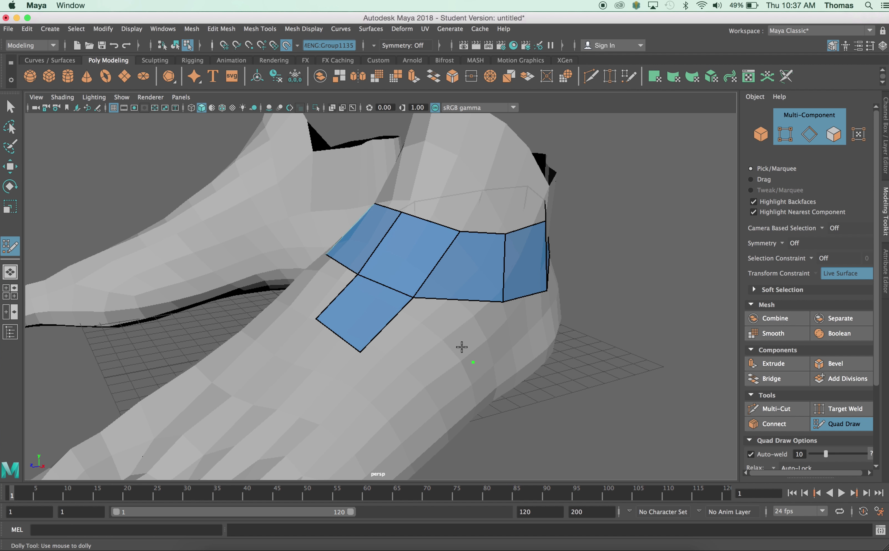
{"action": "left_click", "coordinate": [452, 339], "text": "shift"}
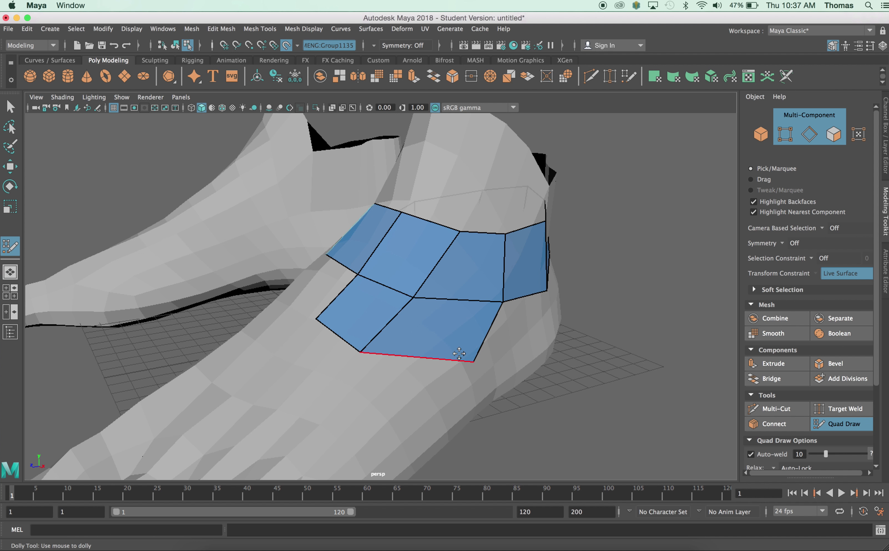
{"action": "mouse_move", "coordinate": [459, 354]}
{"action": "left_mouse_down", "text": "alt"}
{"action": "mouse_move", "coordinate": [363, 343]}
{"action": "mouse_move", "coordinate": [446, 357]}
{"action": "left_mouse_up", "text": "alt"}
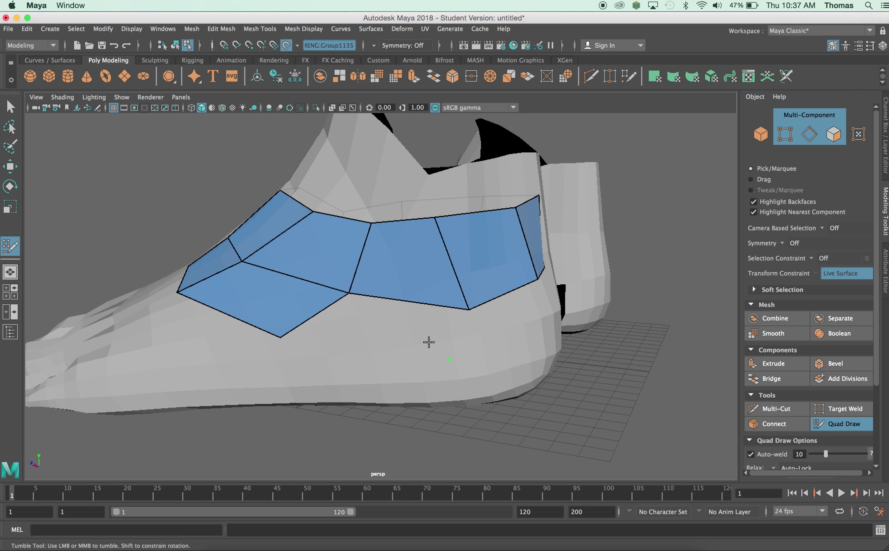
{"action": "left_click", "coordinate": [415, 330], "text": "shift"}
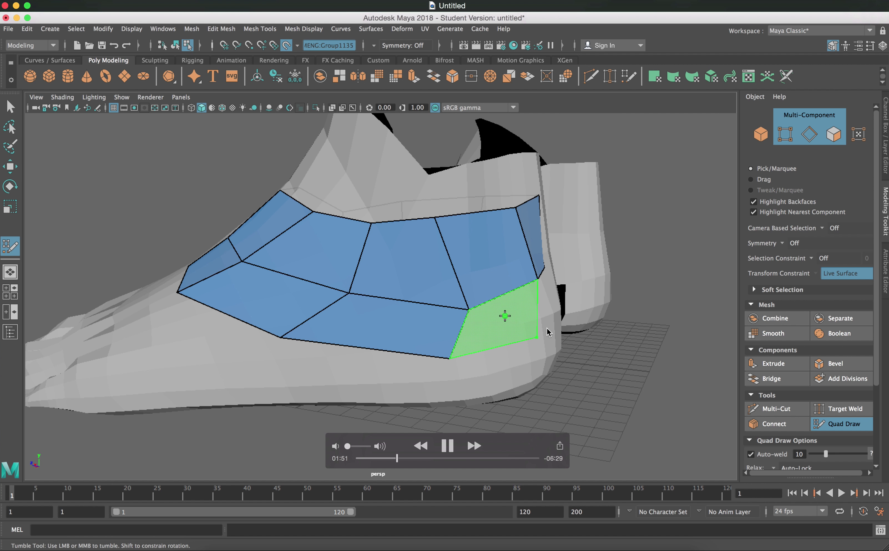
- Complete the second quad row along the inner side of the left foot and join it across the instep
{"action": "left_click_drag", "start_coordinate": [276, 348], "coordinate": [289, 343], "text": "alt"}
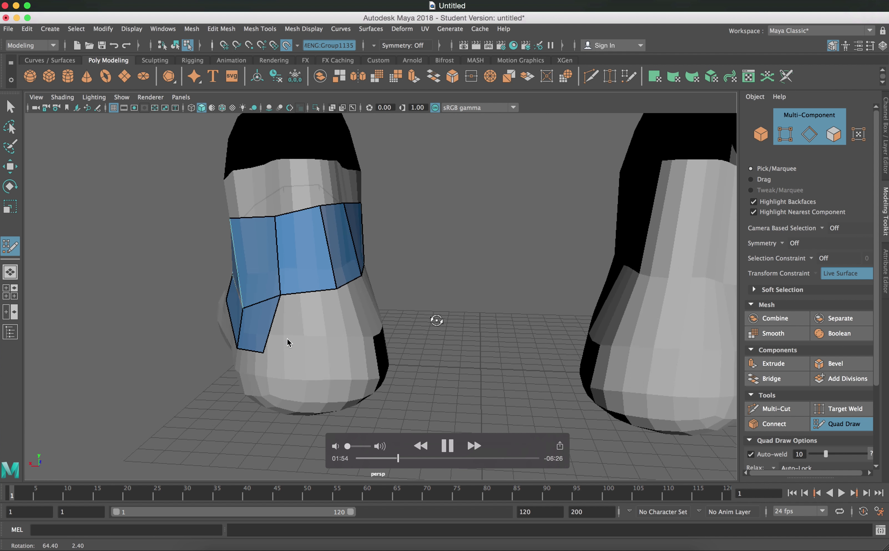
{"action": "left_click_drag", "start_coordinate": [436, 321], "coordinate": [280, 337], "text": "alt"}
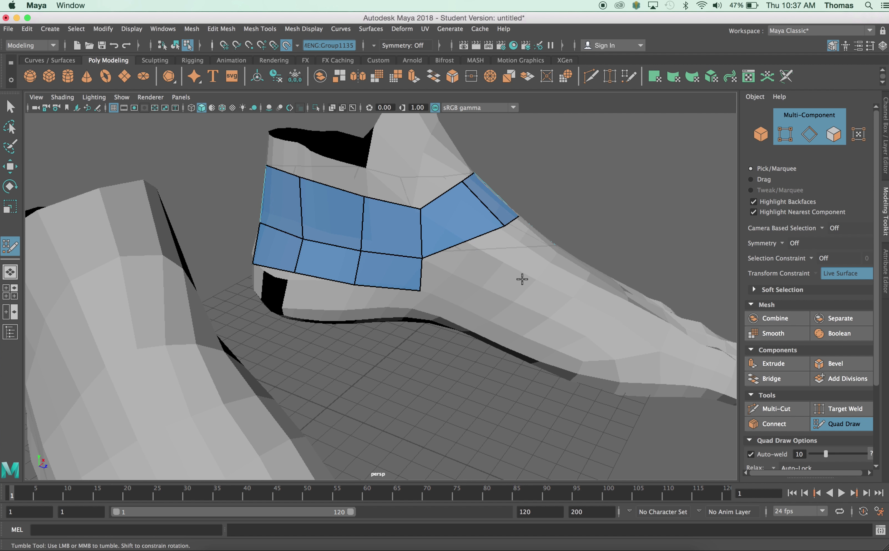
{"action": "left_click", "coordinate": [476, 264], "text": "shift"}
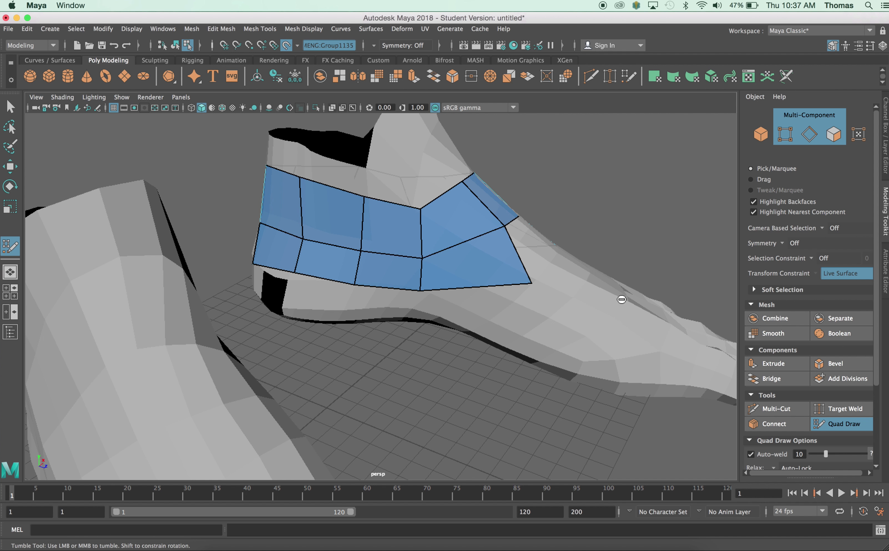
{"action": "left_click_drag", "start_coordinate": [490, 320], "coordinate": [489, 321], "text": "alt"}
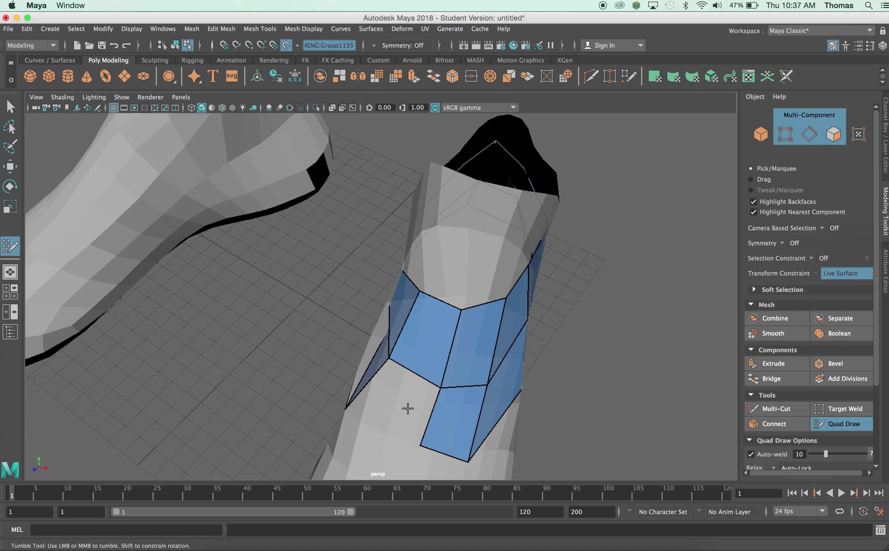
{"action": "left_click_drag", "start_coordinate": [407, 409], "coordinate": [458, 361], "text": "alt"}
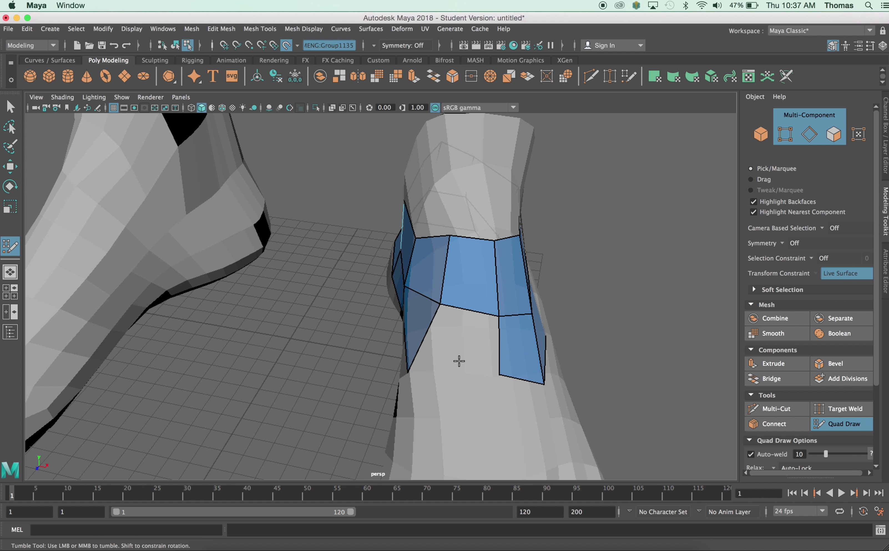
{"action": "left_click", "coordinate": [465, 332], "text": "shift"}
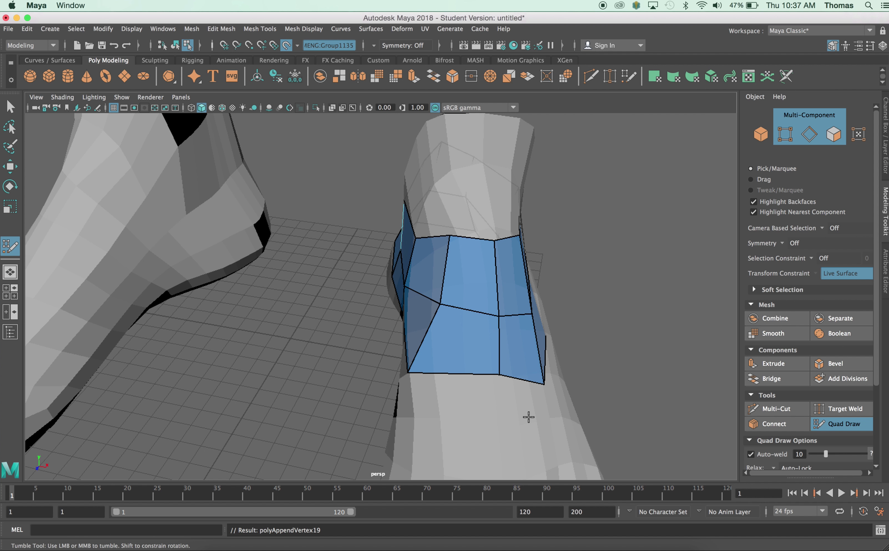
- Add two side-by-side quads over the left instep, extending the Quad Draw mesh towards the toes
{"action": "middle_click_drag", "start_coordinate": [528, 417], "coordinate": [451, 297], "text": "alt"}
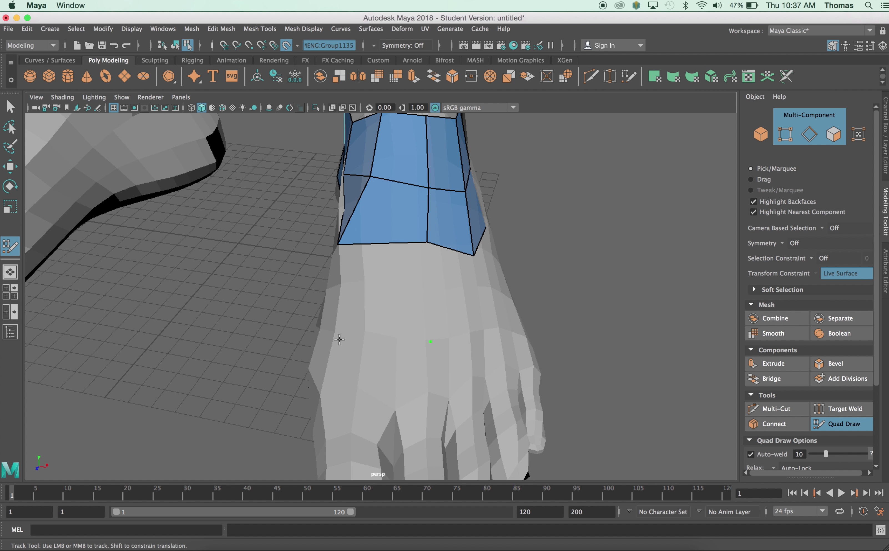
{"action": "left_click", "coordinate": [367, 308], "text": "shift"}
{"action": "left_click", "coordinate": [471, 310], "text": "shift"}
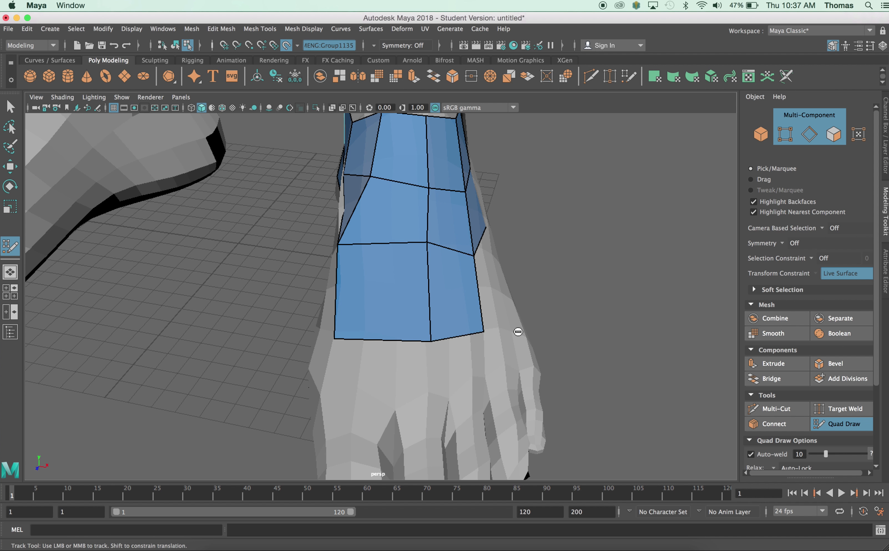
- Continue the third quad row along the outer side of the left foot and around the back of the heel
{"action": "left_click_drag", "start_coordinate": [437, 346], "coordinate": [363, 321], "text": "alt"}
{"action": "left_click", "coordinate": [369, 316]}
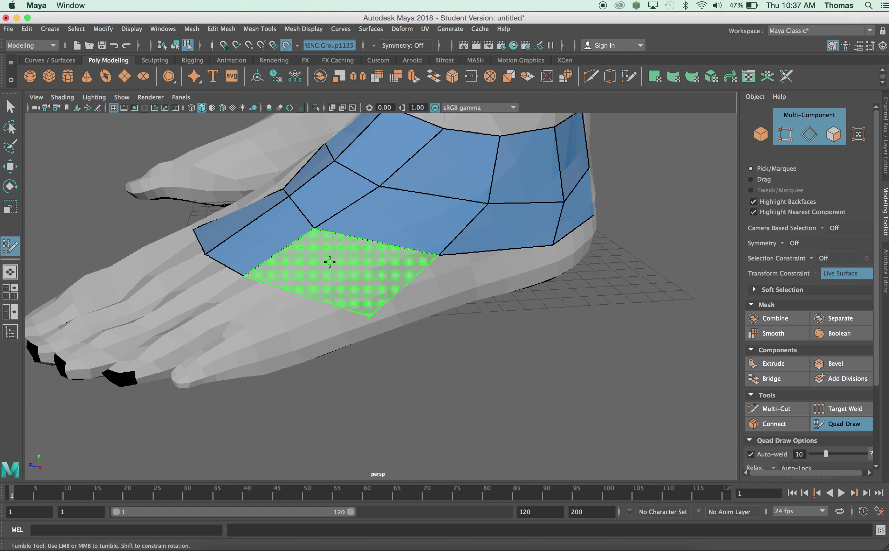
{"action": "left_click", "coordinate": [335, 266], "text": "shift"}
{"action": "left_click", "coordinate": [543, 274]}
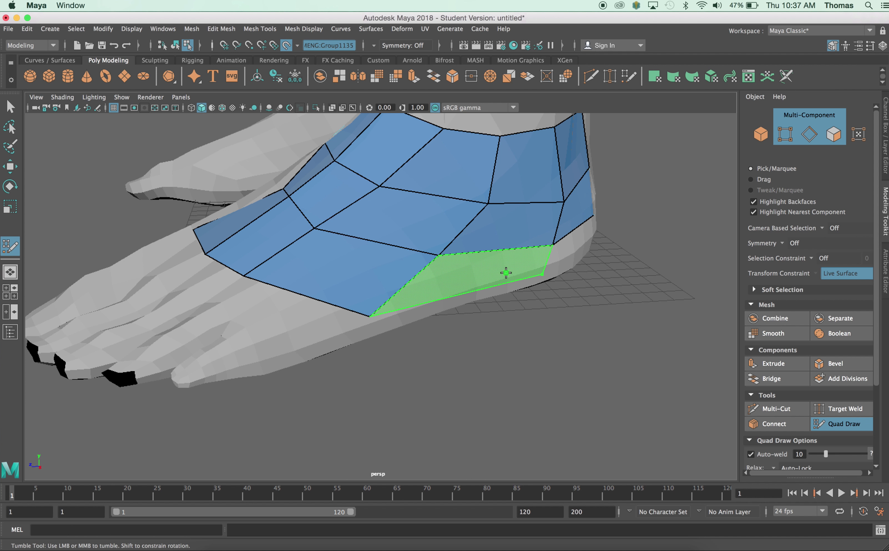
{"action": "left_click", "coordinate": [502, 270], "text": "shift"}
{"action": "left_click_drag", "start_coordinate": [547, 297], "coordinate": [501, 286], "text": "alt"}
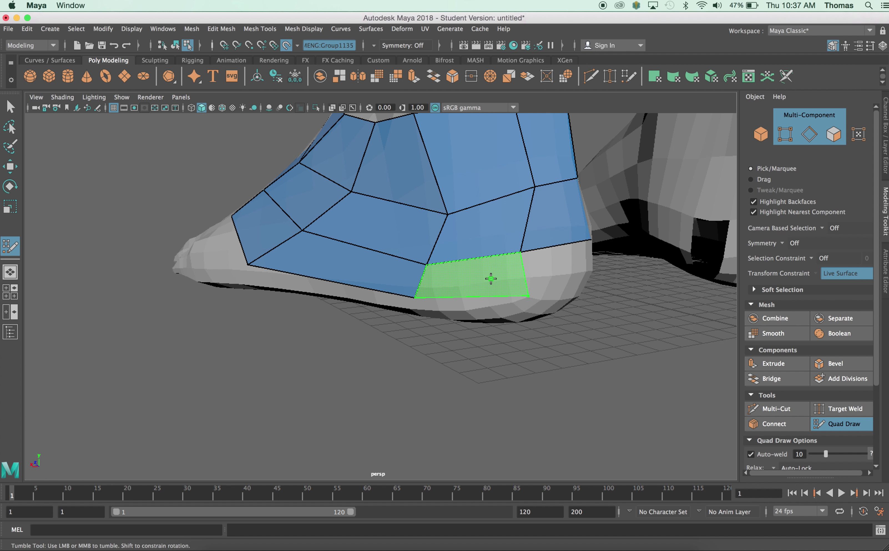
{"action": "left_click", "coordinate": [504, 275], "text": "shift"}
{"action": "key", "text": "bracketleft"}
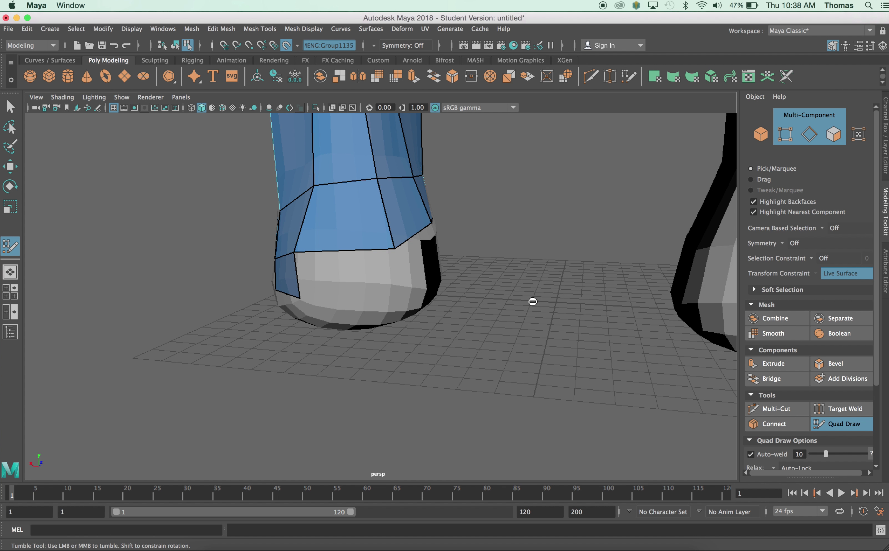
{"action": "left_click", "coordinate": [372, 275], "text": "shift"}
- Fill the third quad row along the inner side of the left foot, from the heel to the forefoot, and close it at the heel
{"action": "key", "text": "bracketleft"}
{"action": "key", "text": "bracketleft"}
{"action": "key", "text": "bracketleft"}
{"action": "key", "text": "bracketleft"}
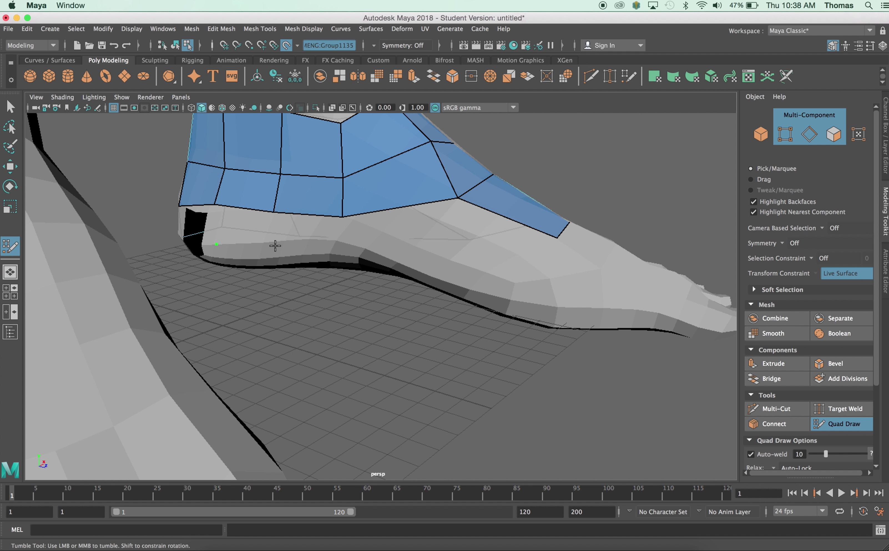
{"action": "left_click", "coordinate": [279, 250]}
{"action": "left_click", "coordinate": [275, 237], "text": "shift"}
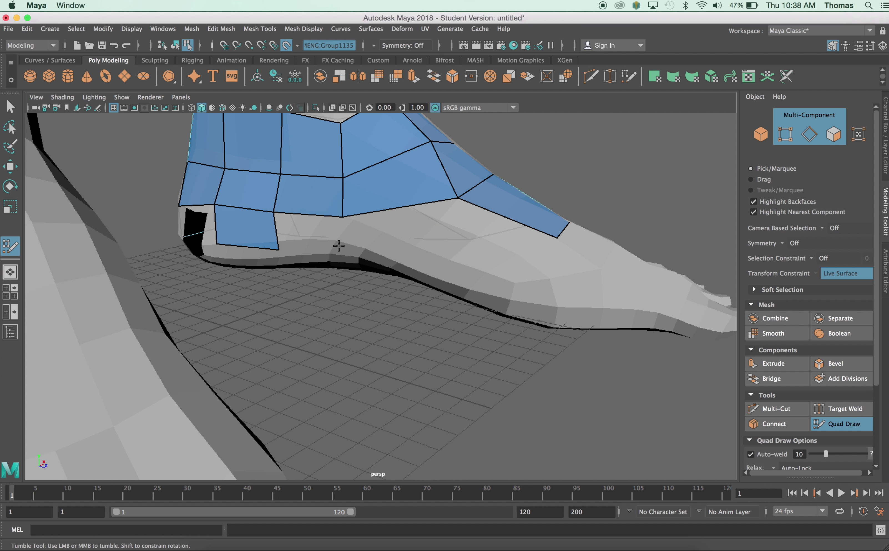
{"action": "left_click", "coordinate": [330, 240], "text": "shift"}
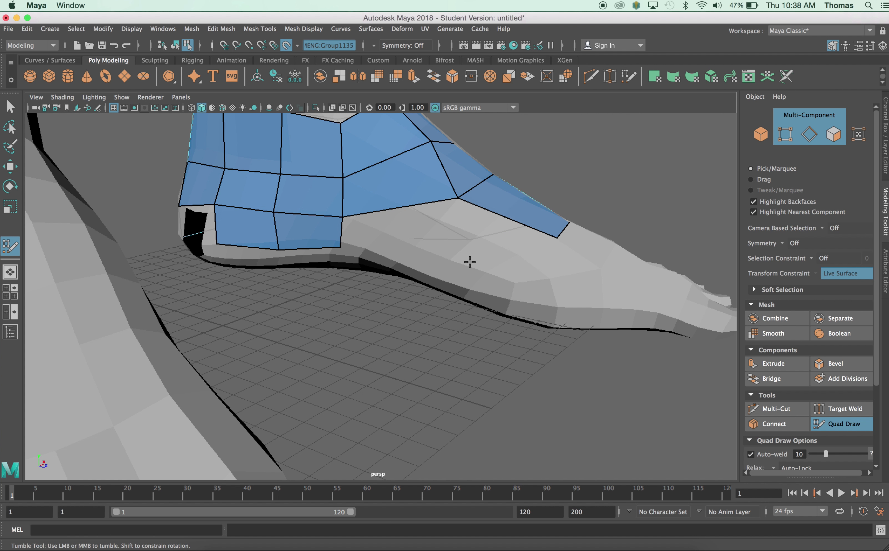
{"action": "left_click", "coordinate": [466, 277]}
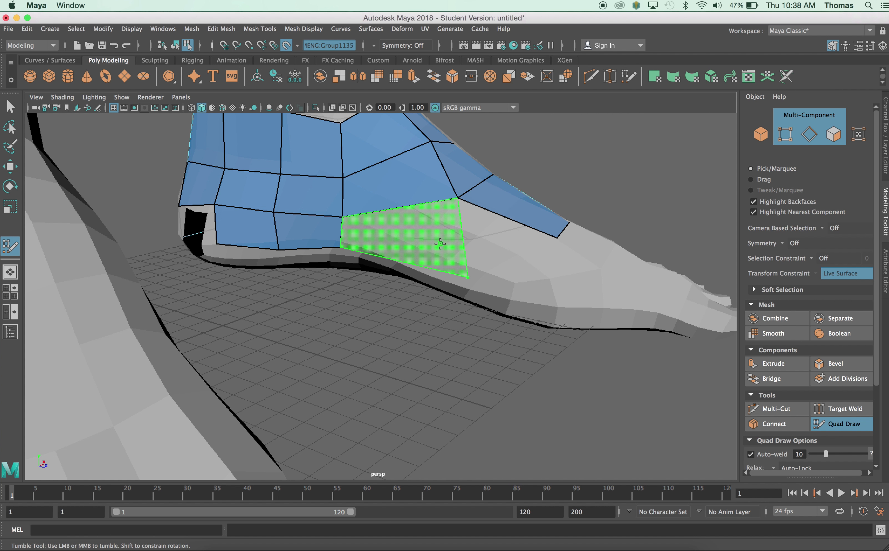
{"action": "left_click", "coordinate": [440, 243], "text": "shift"}
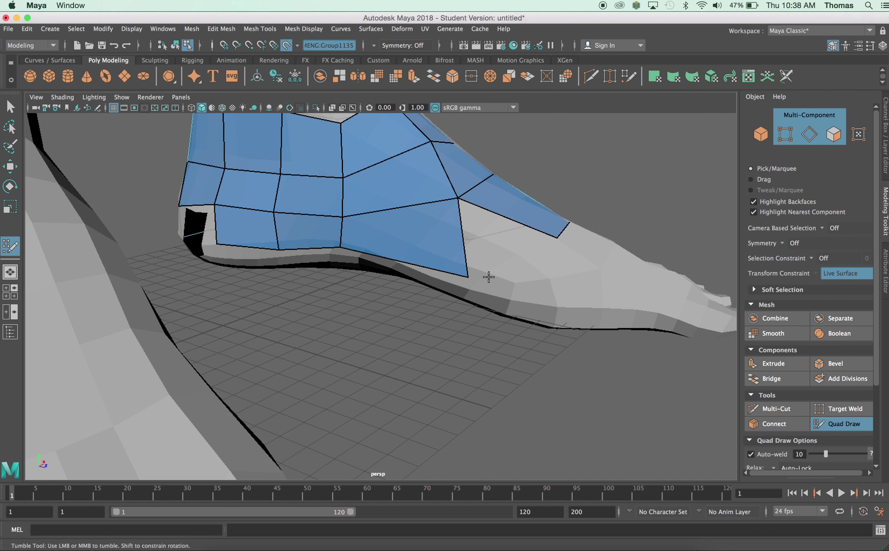
{"action": "left_click", "coordinate": [510, 251], "text": "shift"}
{"action": "mouse_move", "coordinate": [358, 293]}
{"action": "left_mouse_down", "text": "alt"}
{"action": "mouse_move", "coordinate": [459, 299]}
{"action": "mouse_move", "coordinate": [353, 323]}
{"action": "left_mouse_up", "text": "alt"}
{"action": "left_click", "coordinate": [237, 352], "text": "shift"}
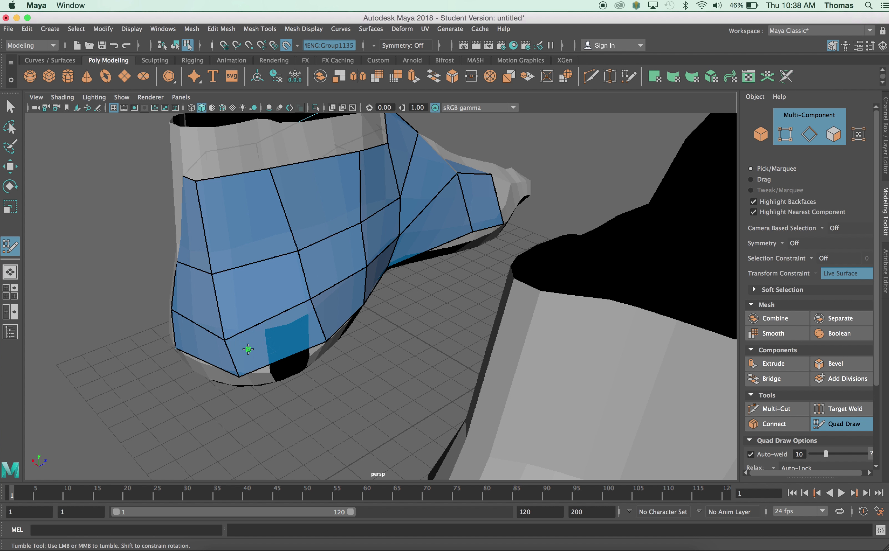
- Add another row of quads across the top of the left forefoot, ending just behind the toes
{"action": "mouse_move", "coordinate": [149, 357]}
{"action": "left_mouse_down", "text": "alt"}
{"action": "mouse_move", "coordinate": [478, 357]}
{"action": "mouse_move", "coordinate": [430, 353]}
{"action": "left_mouse_up", "text": "alt"}
{"action": "right_click_drag", "start_coordinate": [430, 353], "coordinate": [358, 359], "text": "alt"}
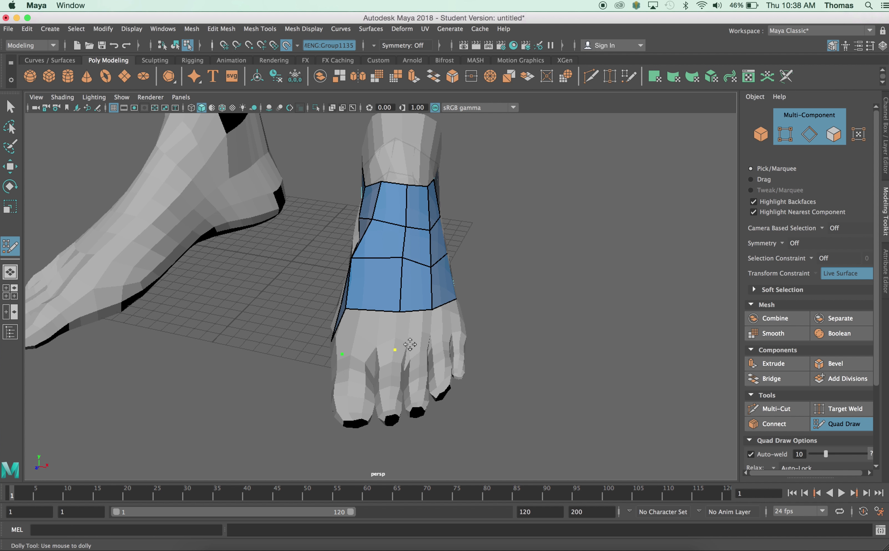
{"action": "left_click", "coordinate": [458, 334]}
{"action": "left_click", "coordinate": [370, 332], "text": "shift"}
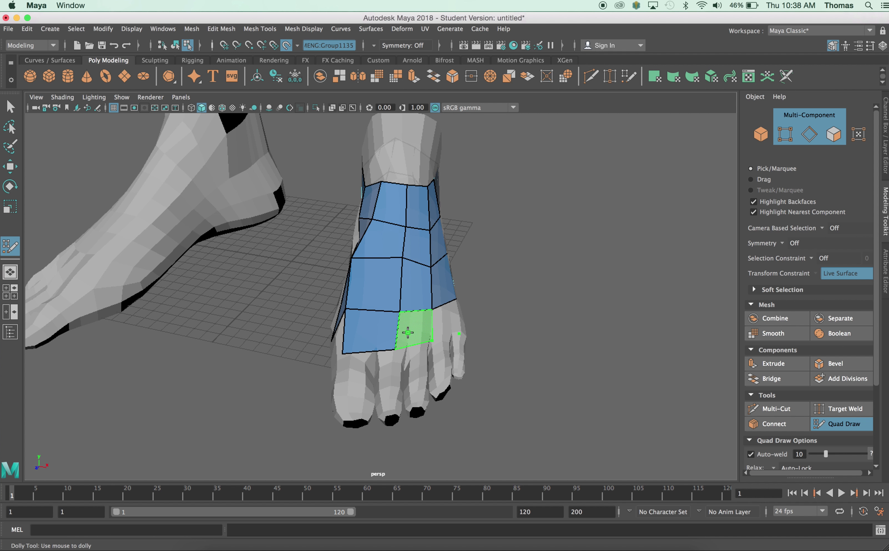
{"action": "left_click", "coordinate": [449, 323], "text": "shift"}
- Adjust the forefoot's outer edge near the little toe and insert an edge loop running up the outer side to the ankle
{"action": "left_click_drag", "start_coordinate": [540, 339], "coordinate": [340, 331], "text": "alt"}
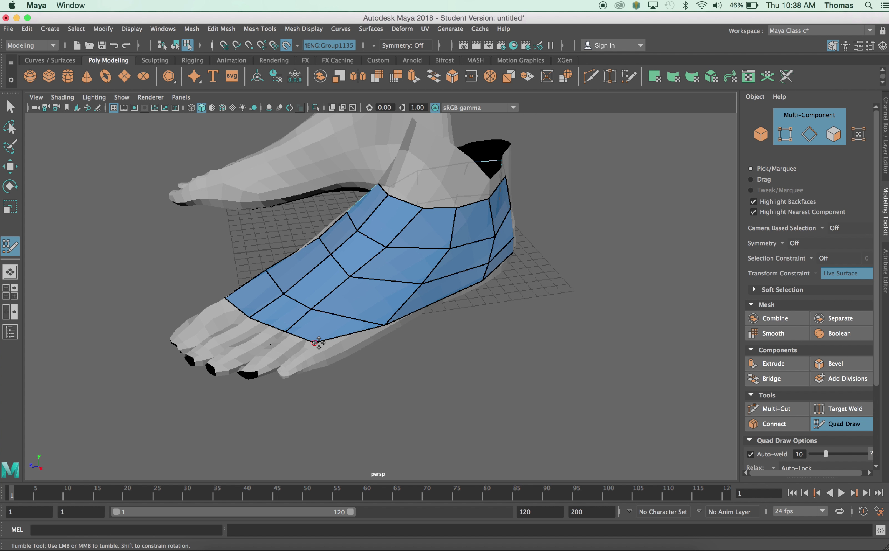
{"action": "mouse_move", "coordinate": [317, 343]}
{"action": "left_mouse_down", "text": "shift"}
{"action": "mouse_move", "coordinate": [382, 359]}
{"action": "mouse_move", "coordinate": [347, 347]}
{"action": "mouse_move", "coordinate": [322, 309]}
{"action": "mouse_move", "coordinate": [380, 294]}
{"action": "left_mouse_up", "text": "shift"}
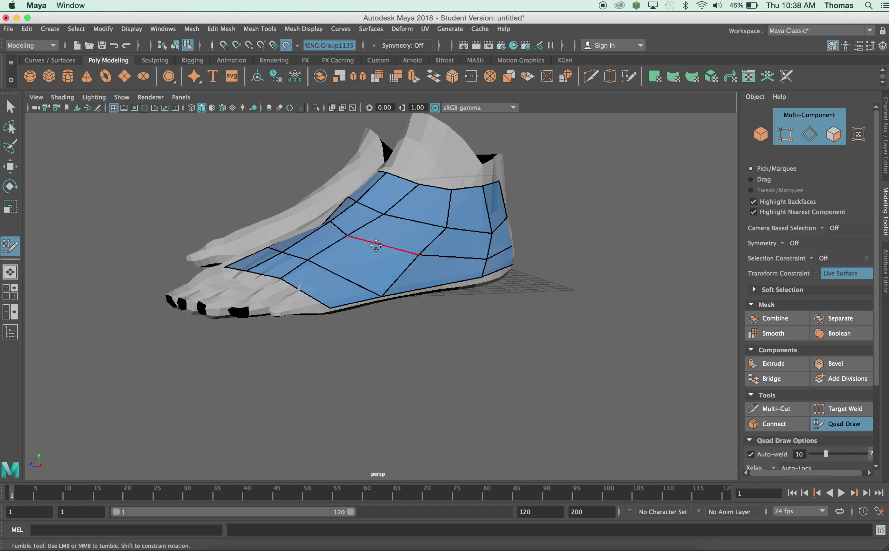
{"action": "key", "text": "ctrl"}
{"action": "left_click", "coordinate": [380, 246], "text": "ctrl"}
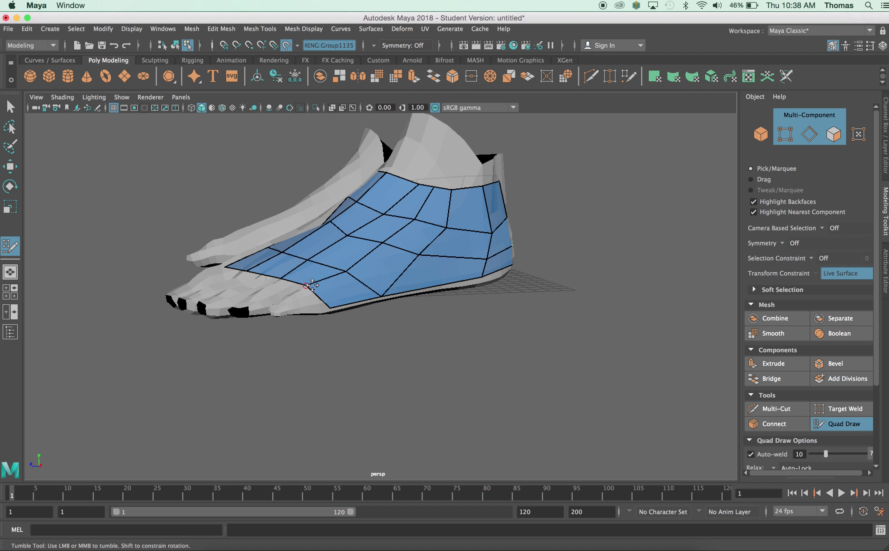
{"action": "left_click_drag", "start_coordinate": [312, 285], "coordinate": [309, 291]}
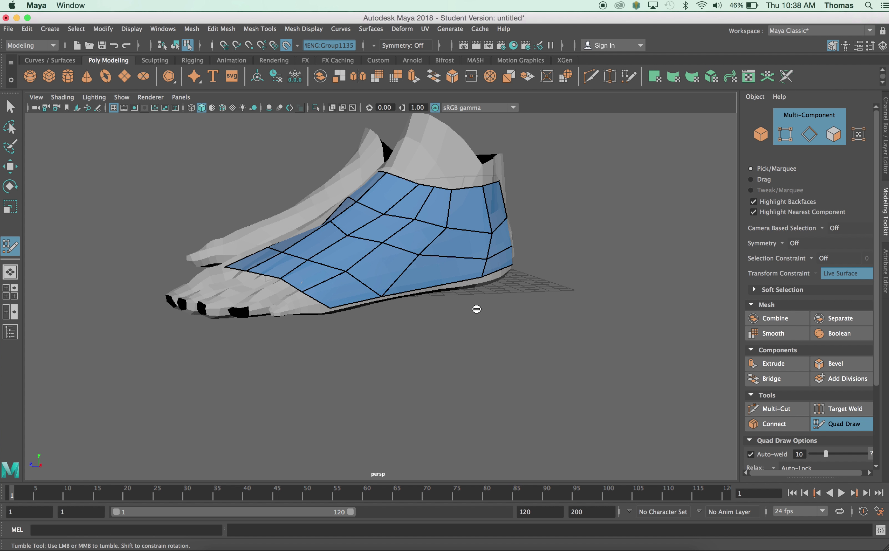
- Move the inner side's lower border vertices down towards the sole and fill the quad at the base of the big toe
{"action": "left_click_drag", "start_coordinate": [475, 312], "coordinate": [397, 265], "text": "alt"}
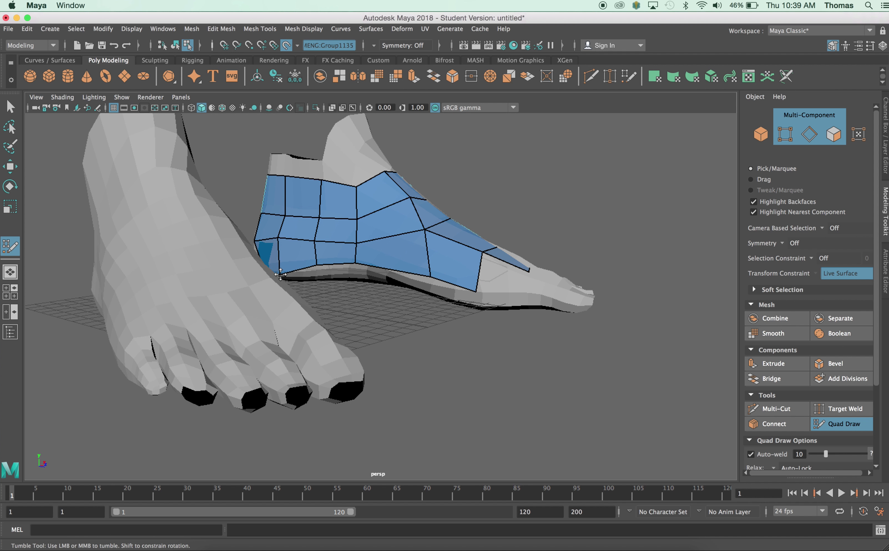
{"action": "left_click_drag", "start_coordinate": [314, 265], "coordinate": [356, 274]}
{"action": "mouse_move", "coordinate": [430, 276]}
{"action": "left_mouse_down"}
{"action": "mouse_move", "coordinate": [431, 290]}
{"action": "mouse_move", "coordinate": [474, 303]}
{"action": "left_mouse_up"}
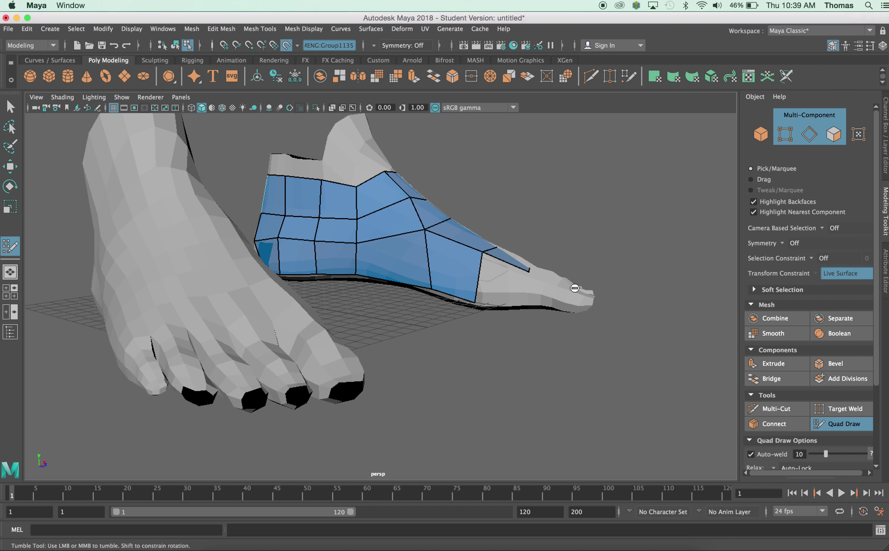
{"action": "mouse_move", "coordinate": [575, 288]}
{"action": "left_mouse_down", "text": "alt"}
{"action": "mouse_move", "coordinate": [475, 316]}
{"action": "mouse_move", "coordinate": [484, 313]}
{"action": "left_mouse_up", "text": "alt"}
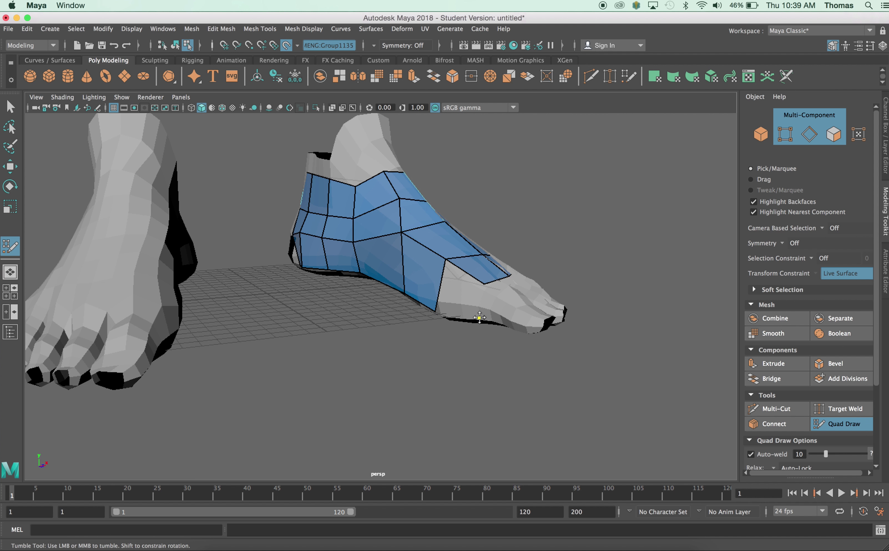
{"action": "left_click", "coordinate": [459, 287], "text": "shift"}
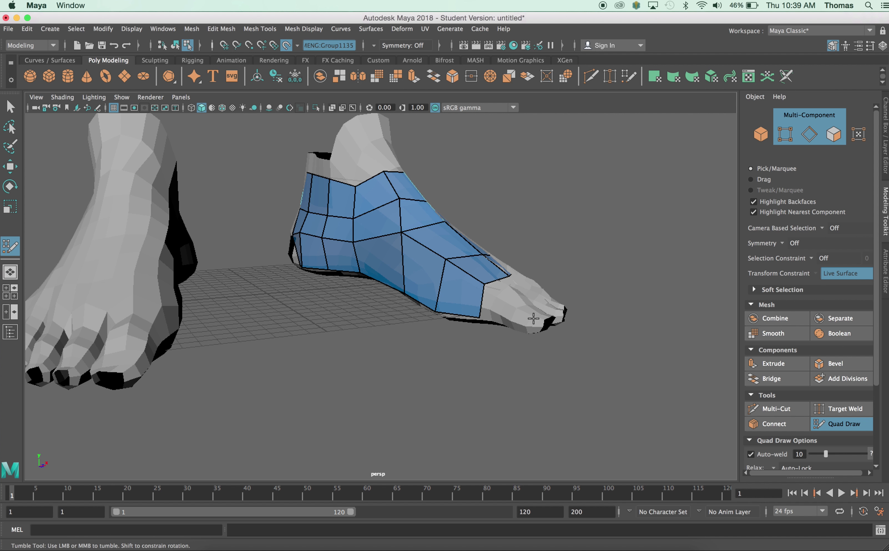
- Cover the left foot's toes with a row of quads from the big toe to the little toe
{"action": "left_click_drag", "start_coordinate": [533, 318], "coordinate": [500, 347], "text": "alt"}
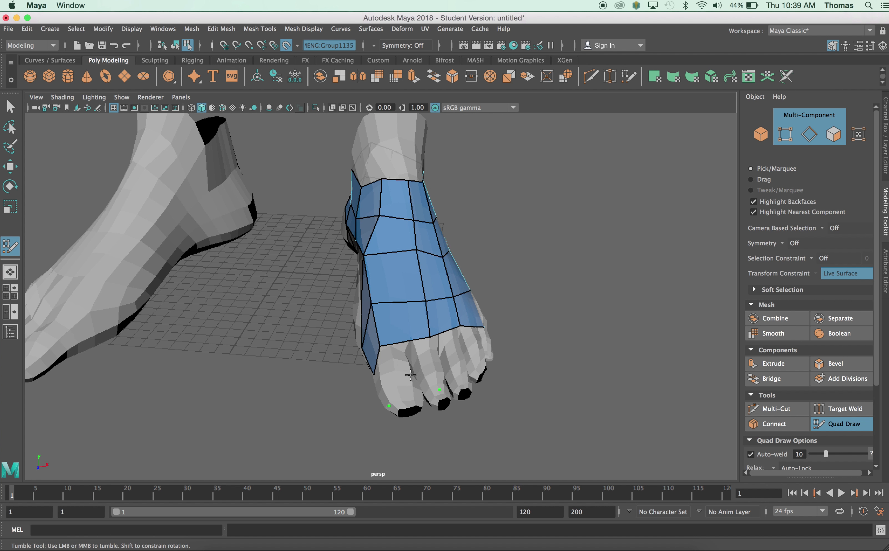
{"action": "left_click", "coordinate": [414, 368], "text": "shift"}
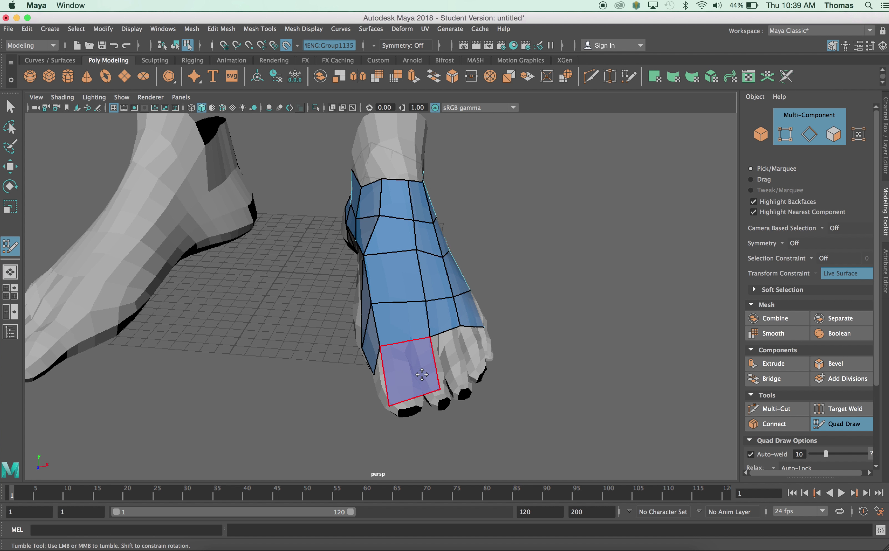
{"action": "left_click_drag", "start_coordinate": [422, 374], "coordinate": [488, 305], "text": "alt"}
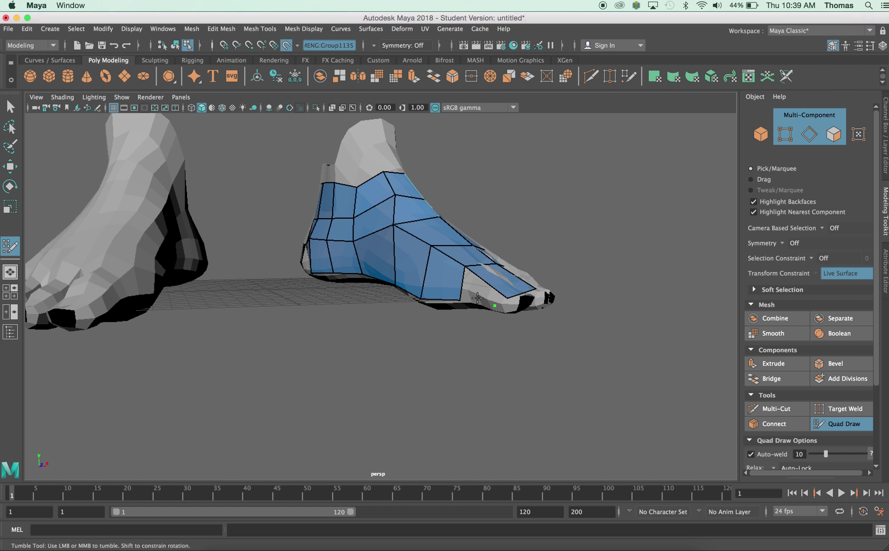
{"action": "left_click_drag", "start_coordinate": [525, 349], "coordinate": [471, 370], "text": "alt"}
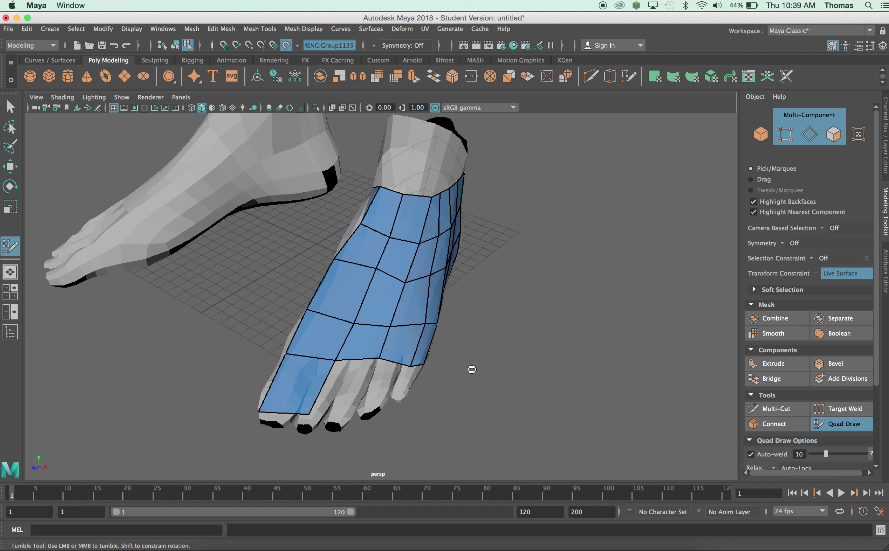
{"action": "left_click", "coordinate": [347, 385], "text": "shift"}
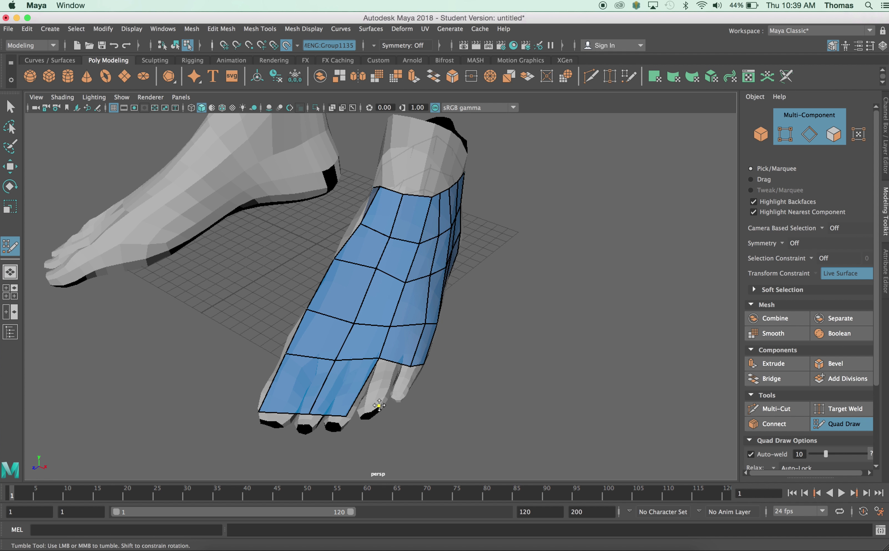
{"action": "left_click_drag", "start_coordinate": [433, 385], "coordinate": [416, 370], "text": "alt"}
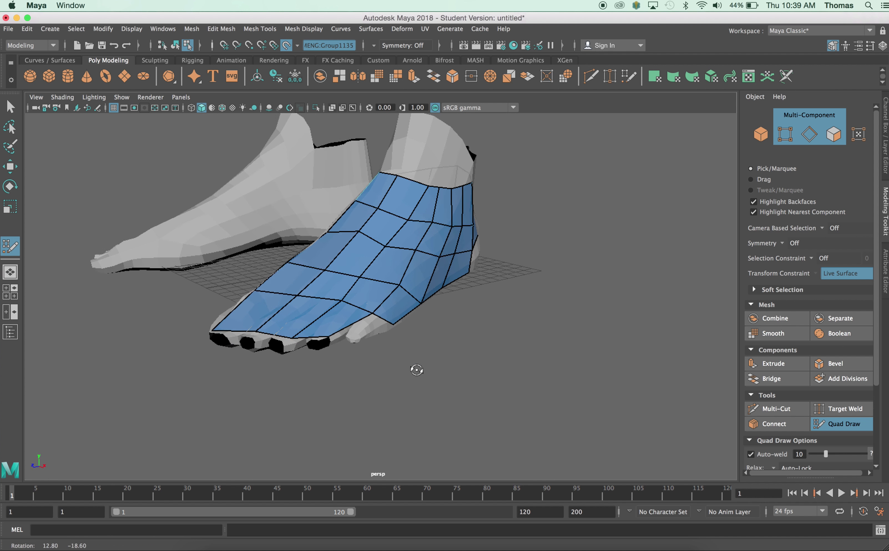
{"action": "left_click_drag", "start_coordinate": [369, 353], "coordinate": [367, 319], "text": "alt"}
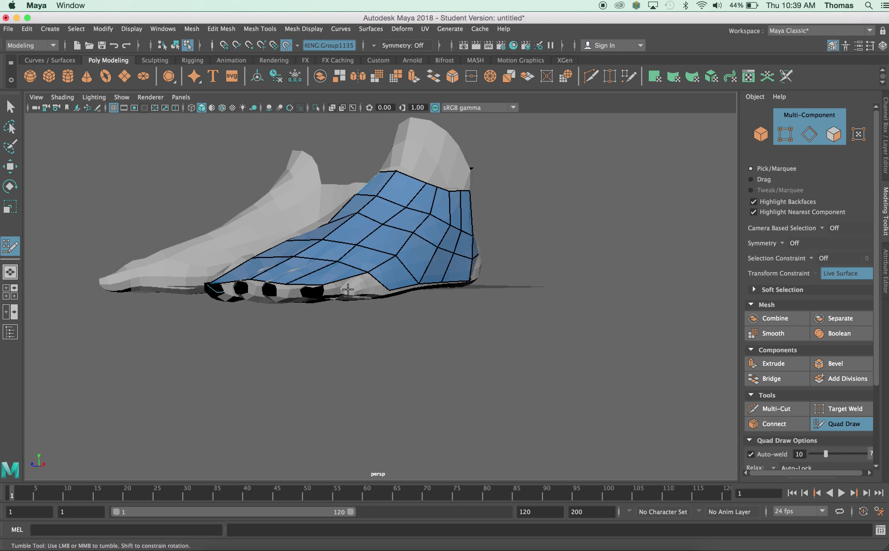
{"action": "left_click", "coordinate": [370, 284], "text": "shift"}
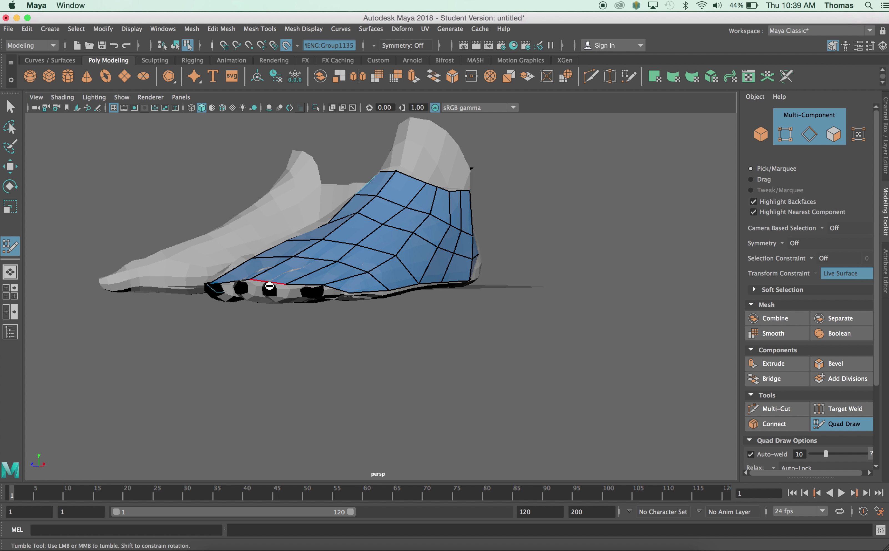
{"action": "left_click_drag", "start_coordinate": [255, 286], "coordinate": [247, 295]}
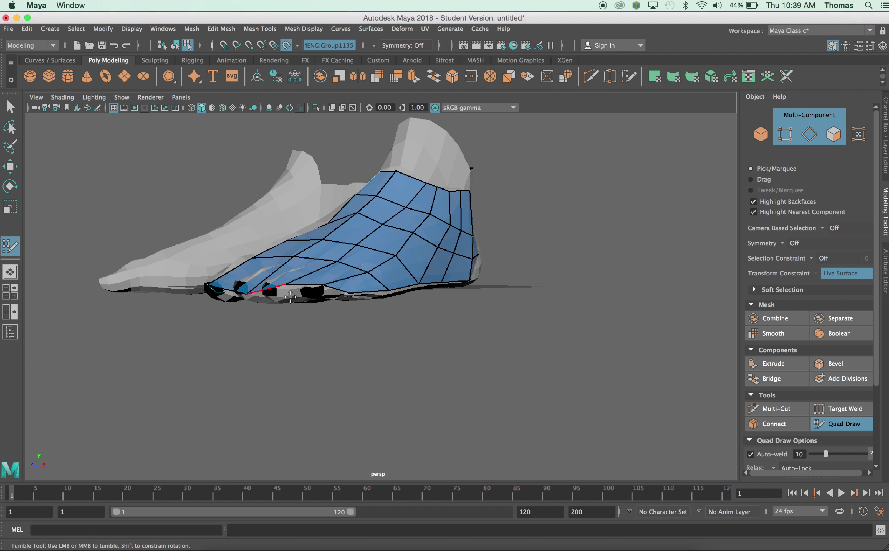
{"action": "key", "text": "ctrl+z"}
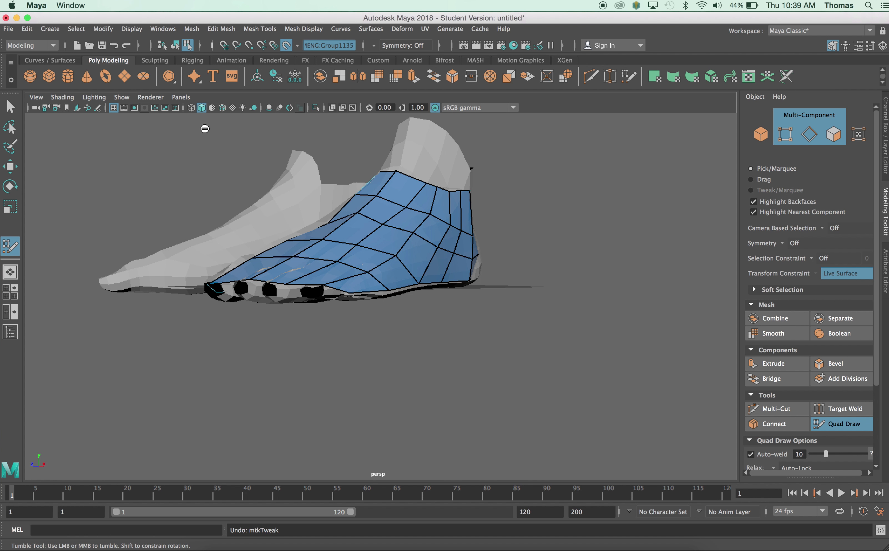
- Leave Quad Draw, turn off the live surface and select the new quad mesh in object mode
{"action": "left_click", "coordinate": [10, 107]}
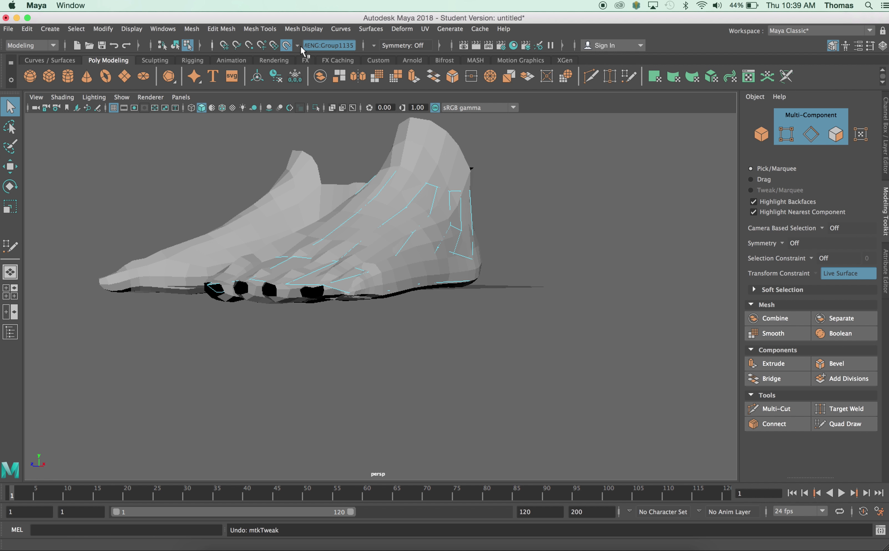
{"action": "left_click", "coordinate": [287, 46]}
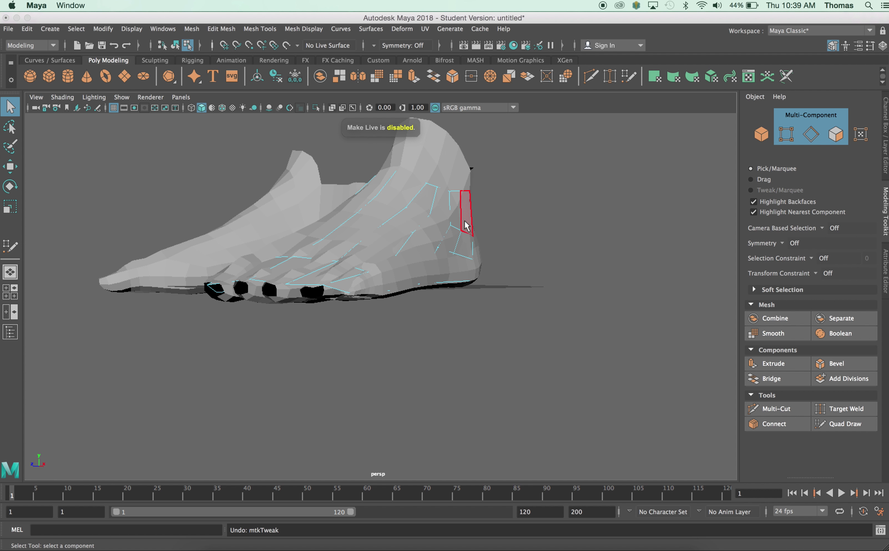
{"action": "mouse_move", "coordinate": [467, 220]}
{"action": "right_mouse_down"}
{"action": "mouse_move", "coordinate": [492, 207]}
{"action": "mouse_move", "coordinate": [481, 215]}
{"action": "right_mouse_up"}
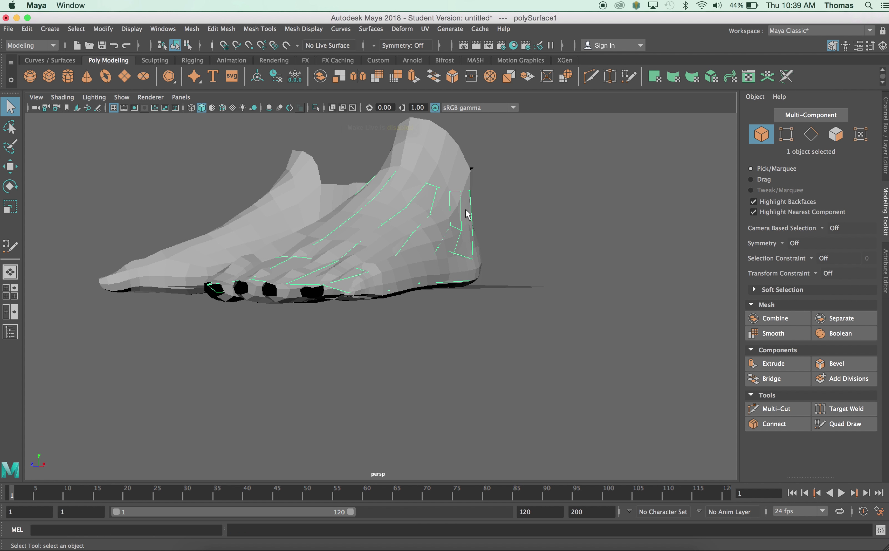
- Delete the construction history of the left foot's new quad mesh
{"action": "left_click", "coordinate": [504, 223]}
{"action": "left_click", "coordinate": [449, 205]}
{"action": "left_click", "coordinate": [27, 29]}
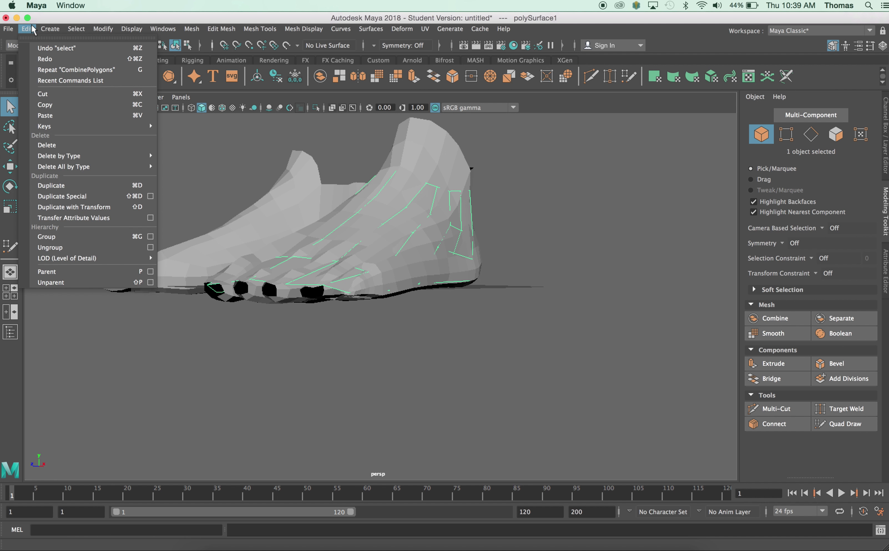
{"action": "mouse_move", "coordinate": [50, 29]}
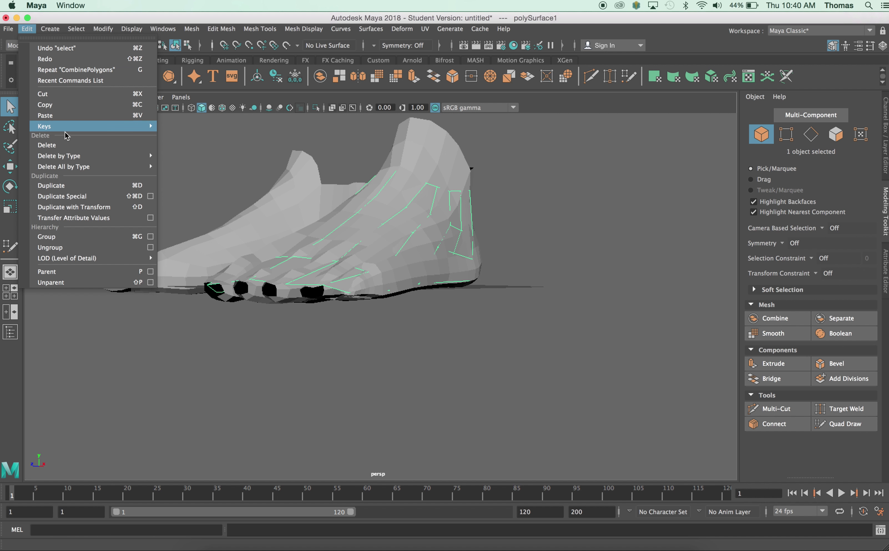
{"action": "mouse_move", "coordinate": [146, 155]}
{"action": "left_click", "coordinate": [176, 165]}
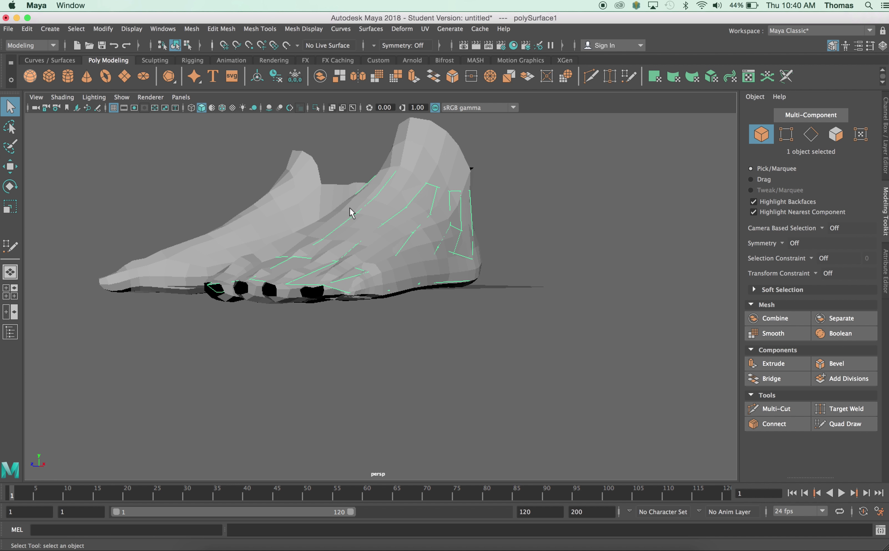
- Scale the quad mesh up uniformly to about 1.04 and center its pivot
{"action": "left_click", "coordinate": [615, 260]}
{"action": "left_click", "coordinate": [385, 272]}
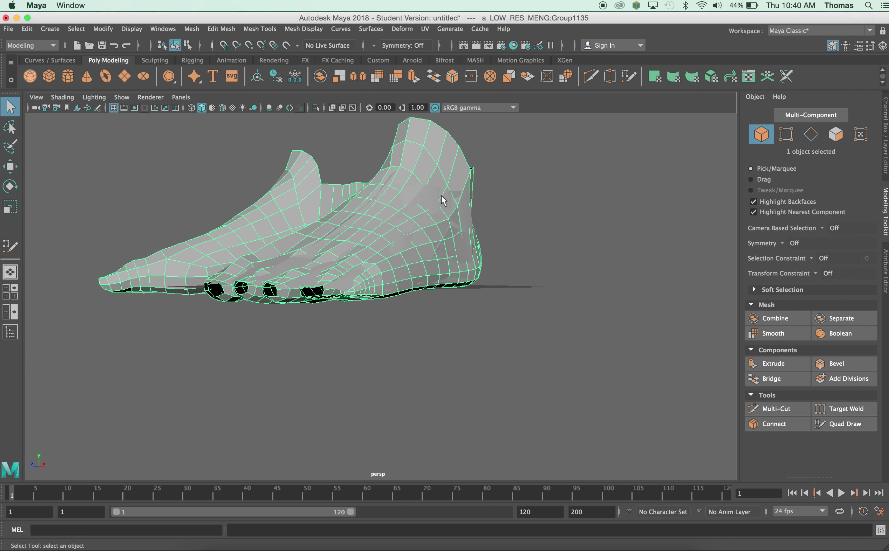
{"action": "left_click", "coordinate": [432, 200]}
{"action": "key", "text": "r"}
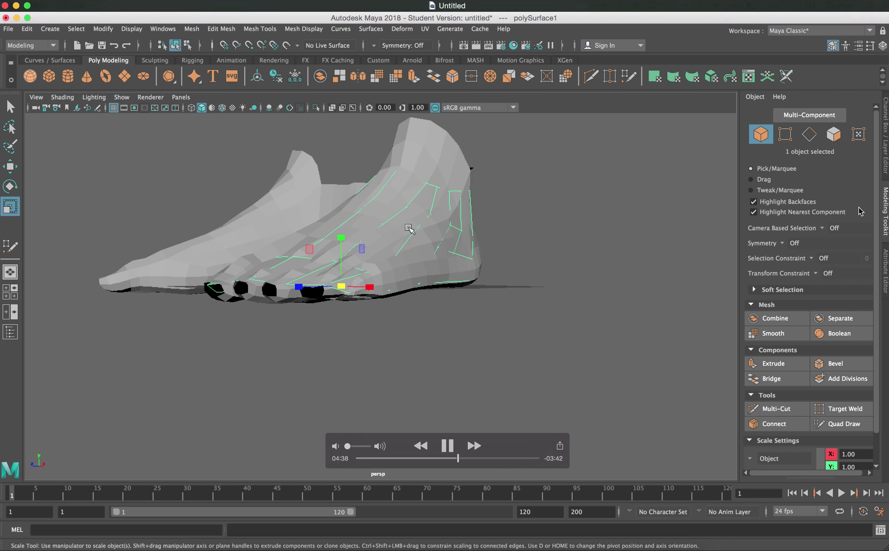
{"action": "left_click_drag", "start_coordinate": [356, 288], "coordinate": [471, 328]}
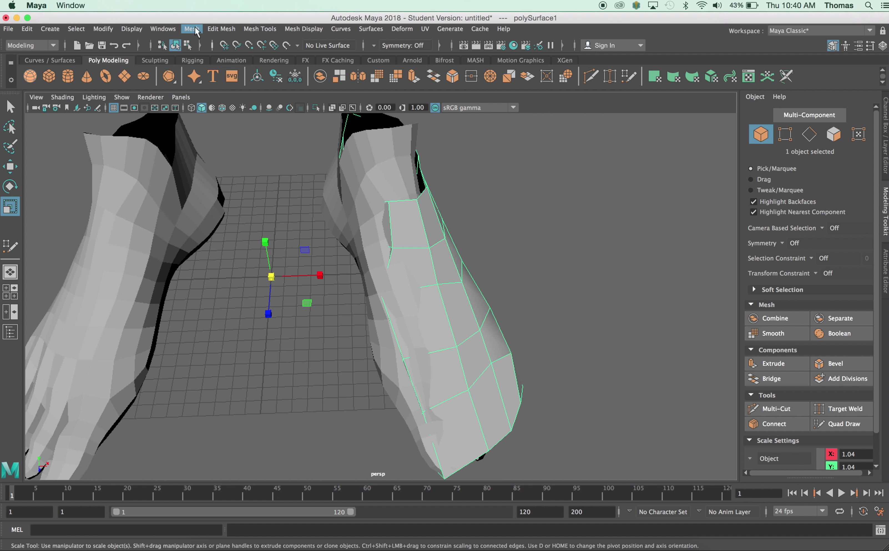
{"action": "left_click", "coordinate": [103, 28]}
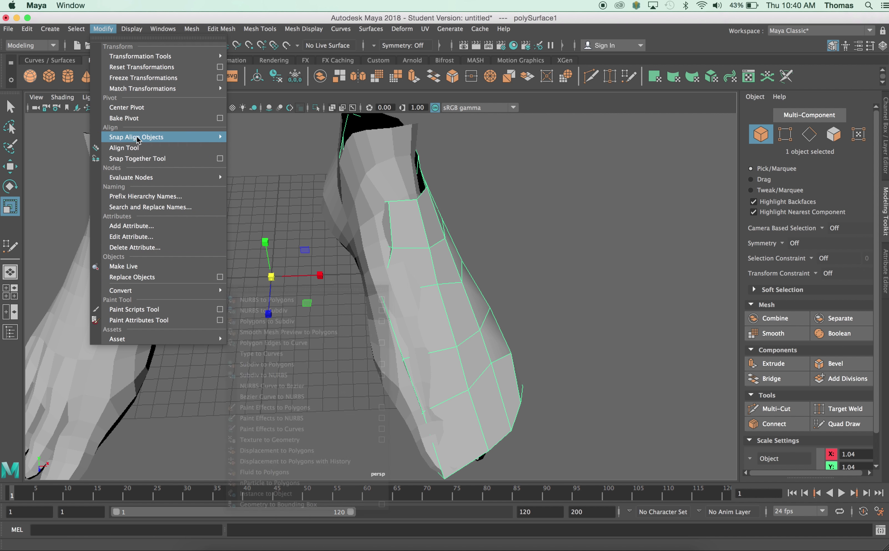
{"action": "left_click", "coordinate": [138, 108]}
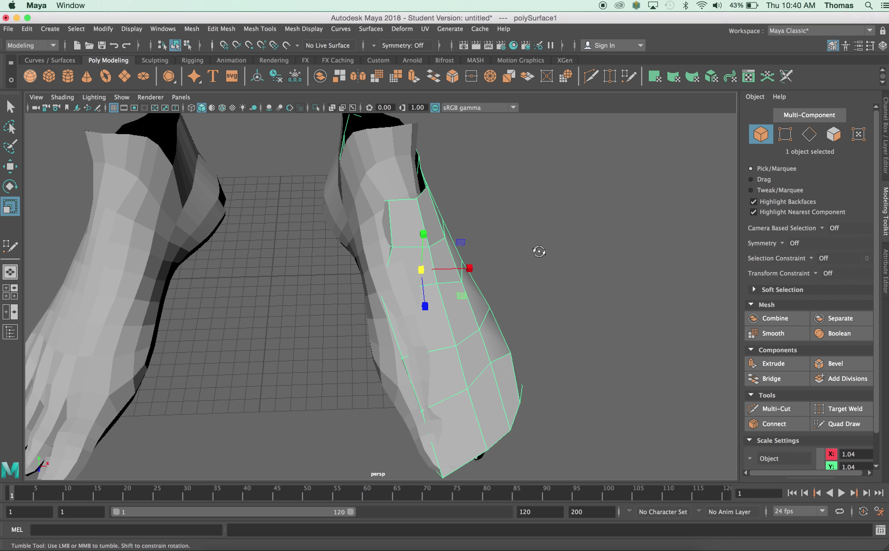
- Enlarge the quad mesh to a scale of about 1.094 and move it to about -0.53 in X so it encloses the left foot
{"action": "left_click_drag", "start_coordinate": [540, 251], "coordinate": [513, 245], "text": "alt"}
{"action": "mouse_move", "coordinate": [455, 273]}
{"action": "left_mouse_down"}
{"action": "mouse_move", "coordinate": [411, 266]}
{"action": "mouse_move", "coordinate": [451, 274]}
{"action": "left_mouse_up"}
{"action": "key", "text": "w"}
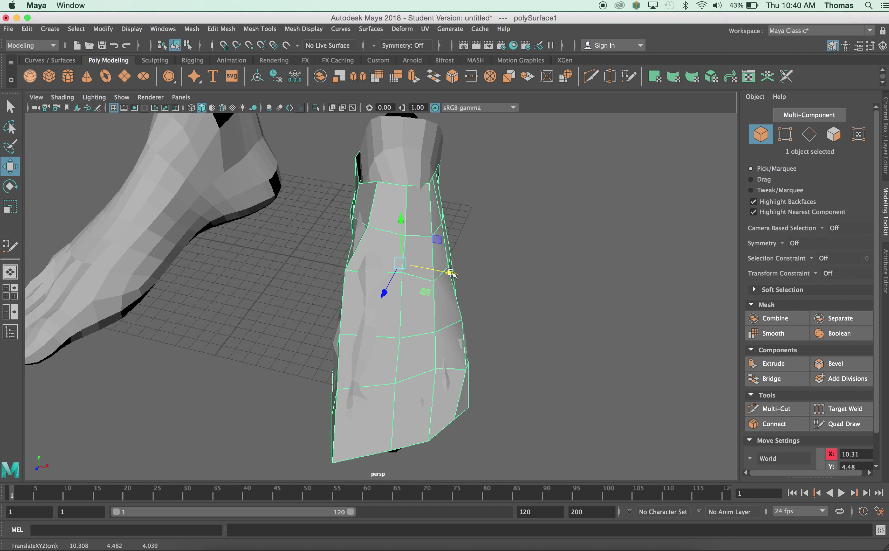
{"action": "left_click_drag", "start_coordinate": [384, 310], "coordinate": [353, 292], "text": "alt"}
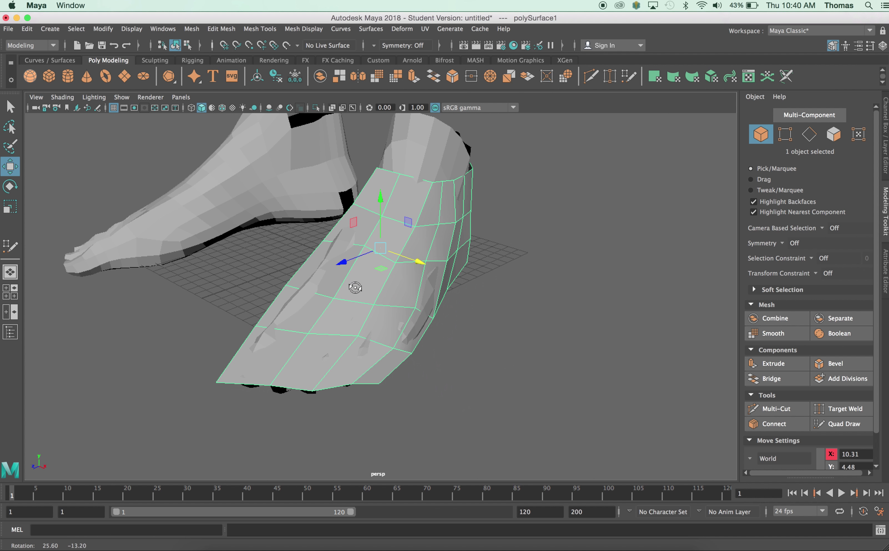
- Put the original feet mesh on a new display layer and set that layer to Template
{"action": "left_click", "coordinate": [427, 126]}
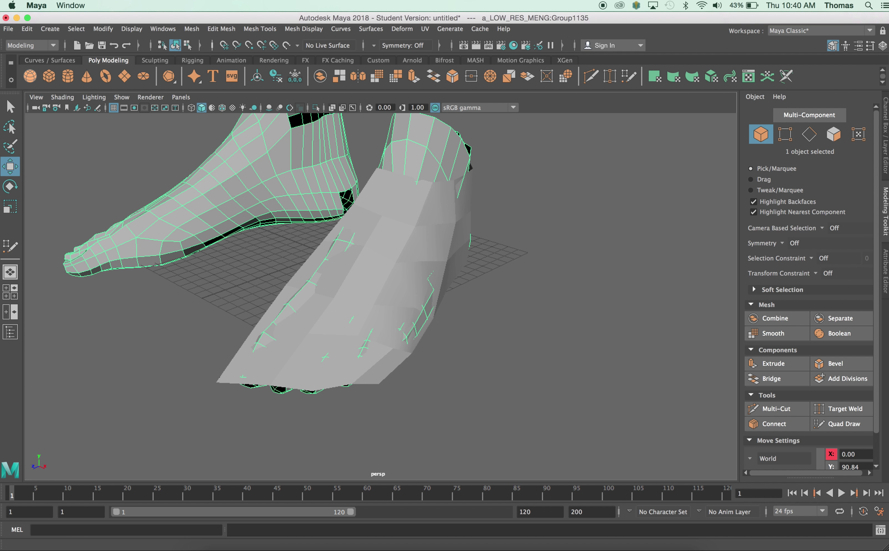
{"action": "left_click", "coordinate": [886, 166]}
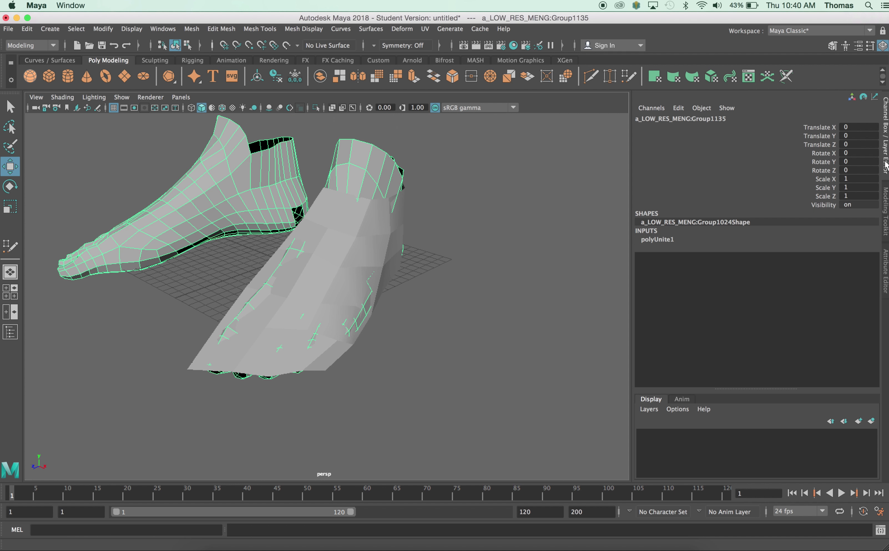
{"action": "left_click", "coordinate": [649, 409]}
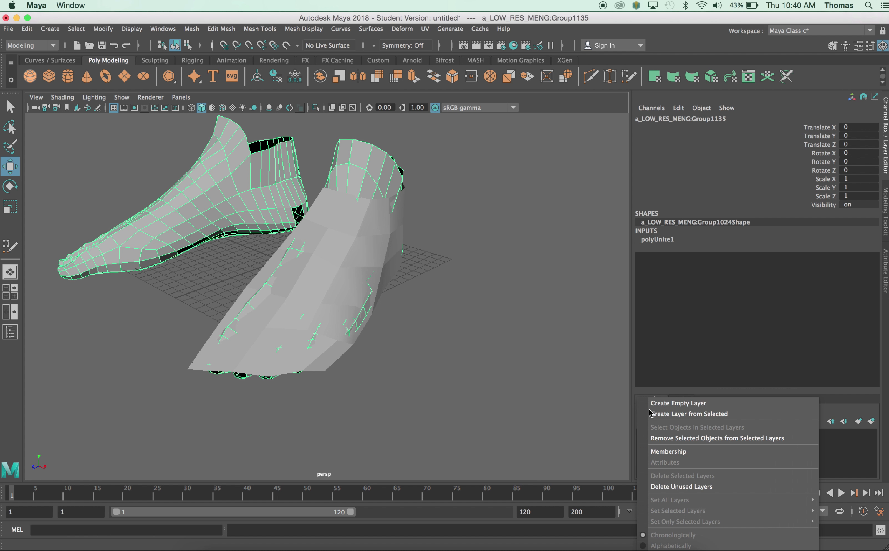
{"action": "left_click", "coordinate": [670, 403]}
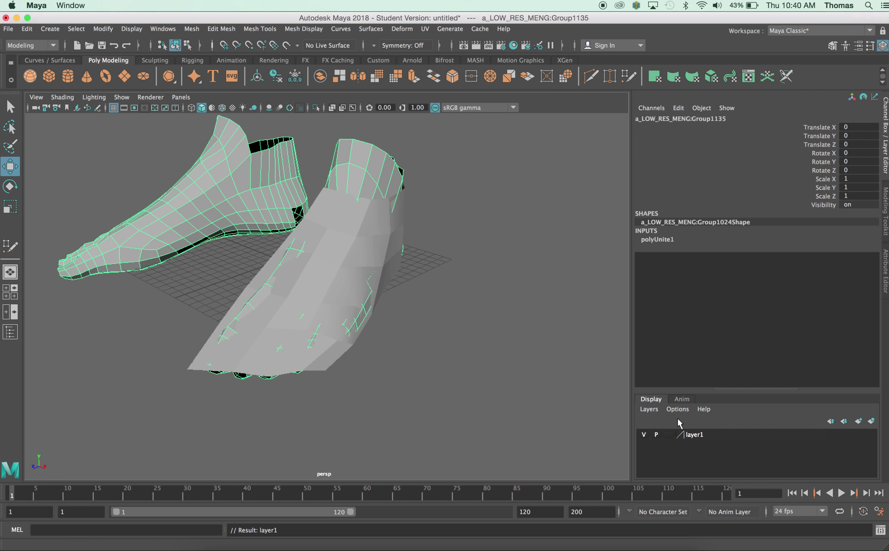
{"action": "left_click", "coordinate": [712, 434]}
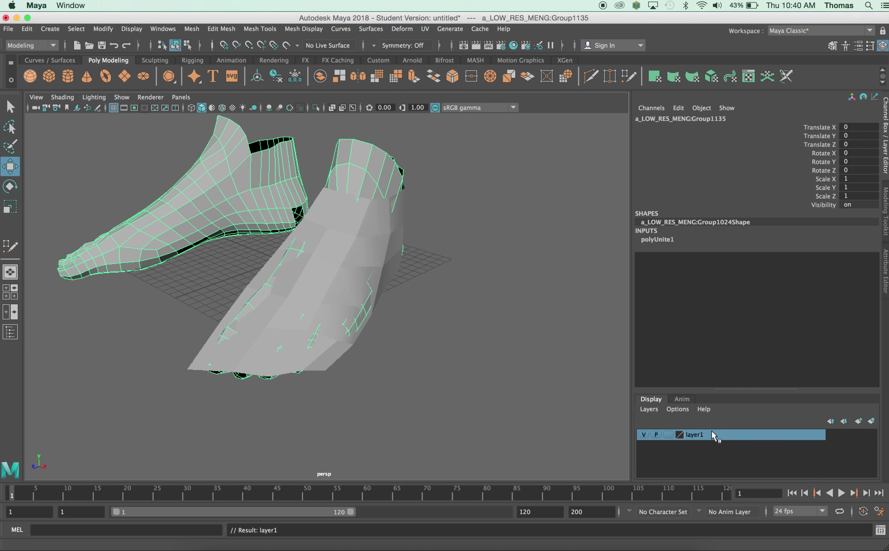
{"action": "left_click", "coordinate": [668, 435]}
- Select the quad mesh and activate the Append to Polygon tool for the open sole at the heel
{"action": "left_click", "coordinate": [307, 361]}
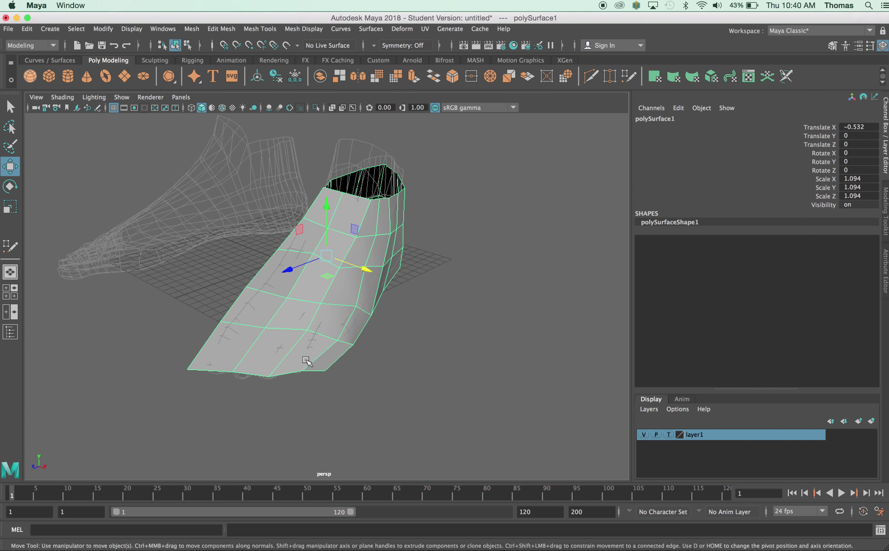
{"action": "left_click_drag", "start_coordinate": [313, 360], "coordinate": [477, 229], "text": "alt"}
{"action": "scroll", "coordinate": [371, 301], "scroll_direction": "up", "scroll_amount": 10}
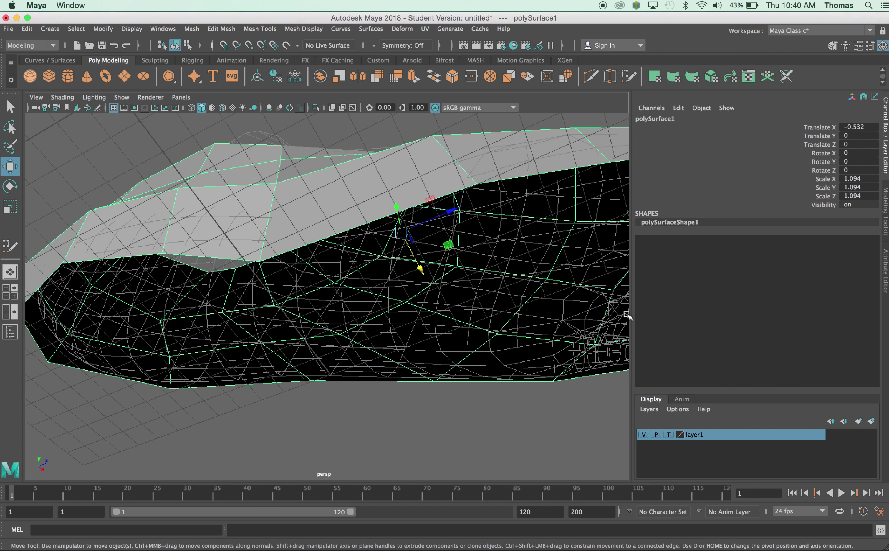
{"action": "left_click_drag", "start_coordinate": [376, 333], "coordinate": [341, 293], "text": "alt"}
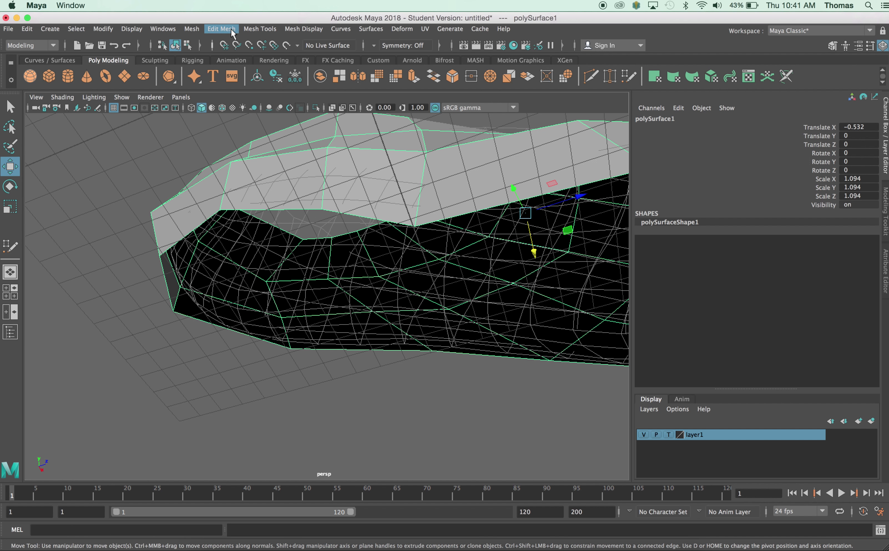
{"action": "left_click", "coordinate": [214, 32]}
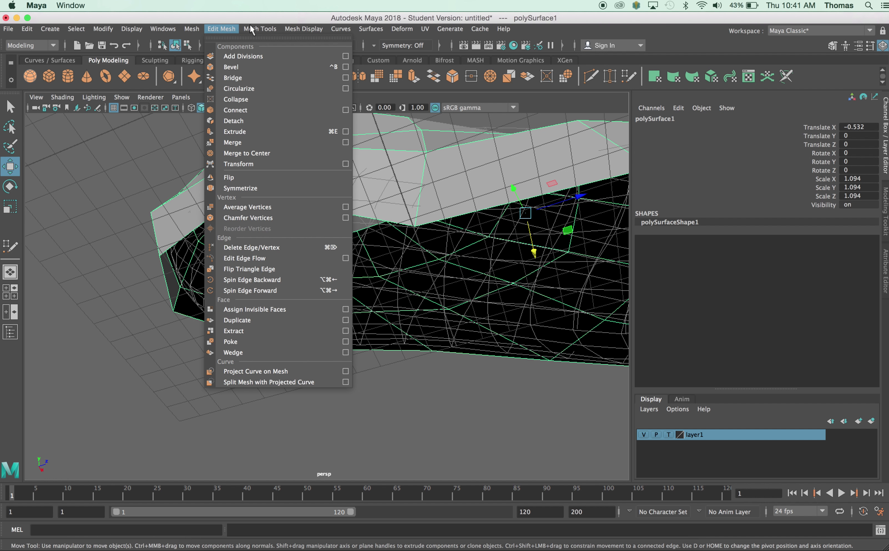
{"action": "mouse_move", "coordinate": [251, 30]}
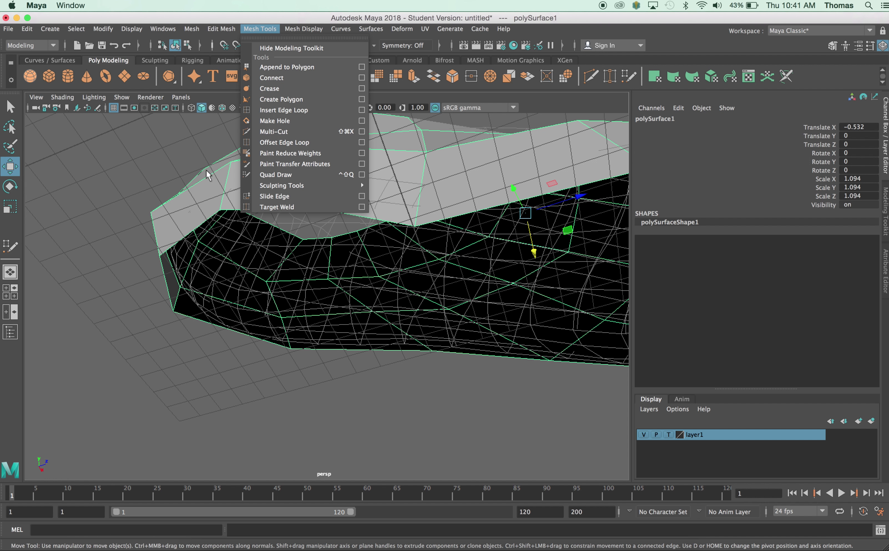
{"action": "left_click", "coordinate": [201, 192]}
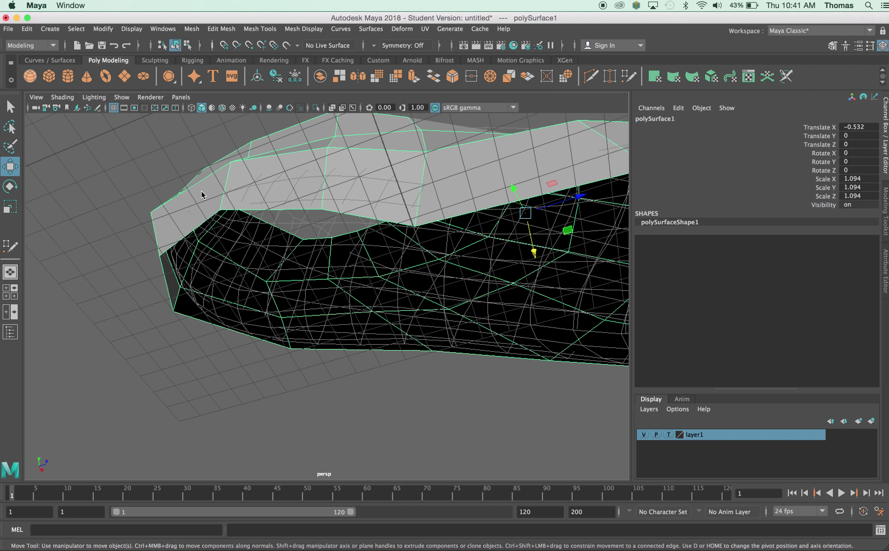
{"action": "right_click", "coordinate": [202, 194], "text": "shift"}
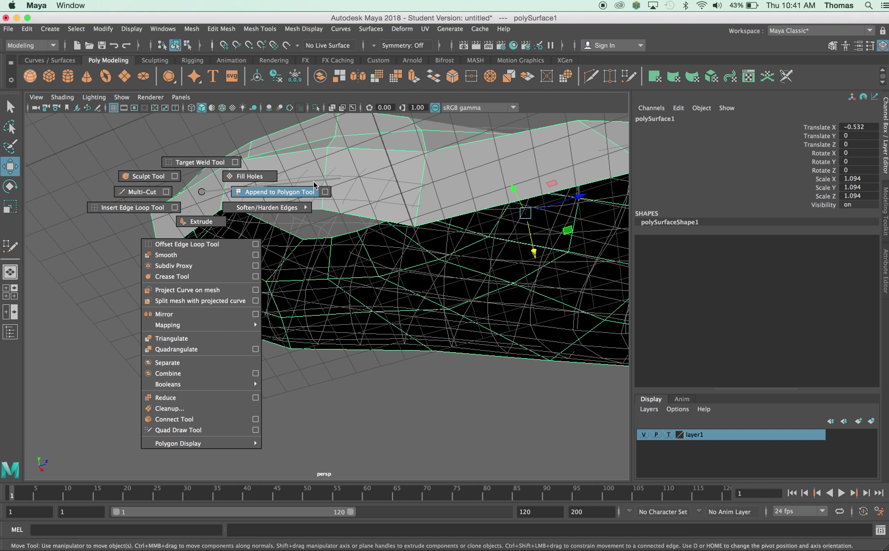
{"action": "left_click", "coordinate": [284, 193]}
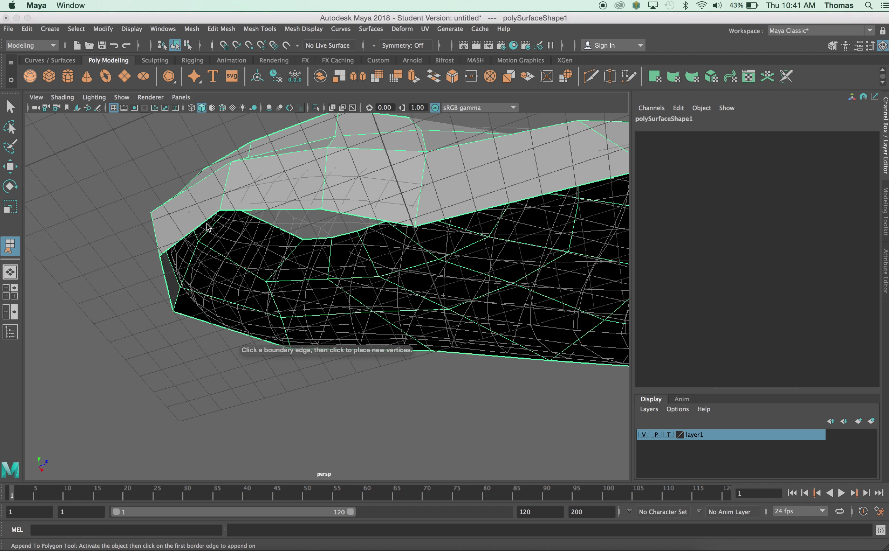
{"action": "left_click", "coordinate": [198, 231]}
{"action": "left_click", "coordinate": [165, 282]}
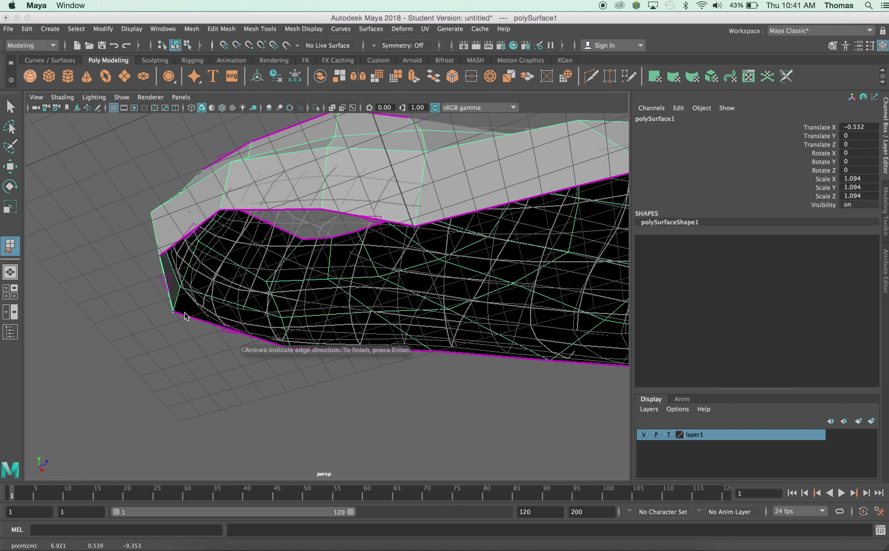
{"action": "left_click", "coordinate": [202, 320]}
{"action": "key", "text": "Return"}
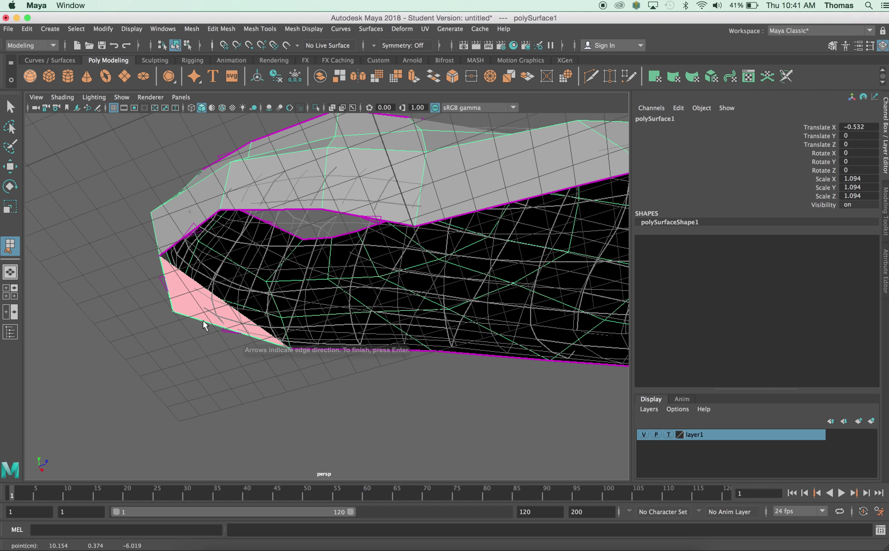
{"action": "key", "text": "ctrl+z"}
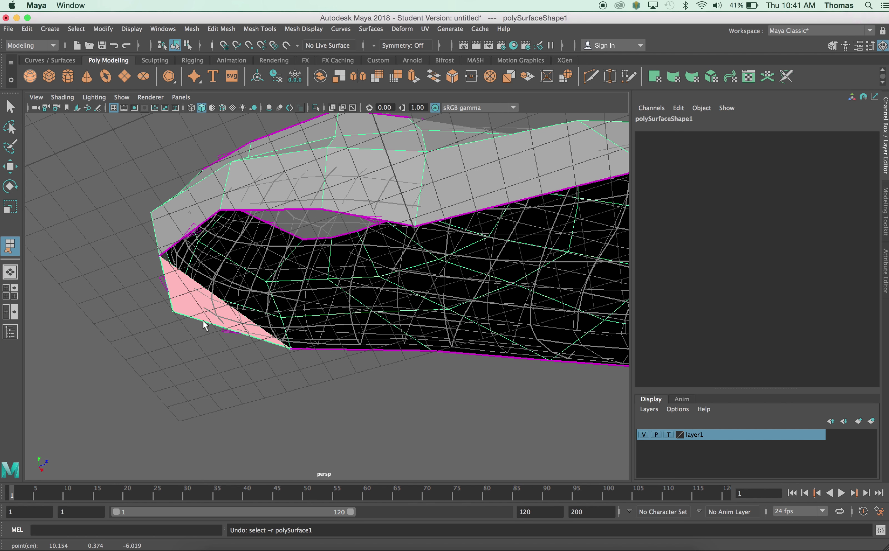
{"action": "key", "text": "w"}
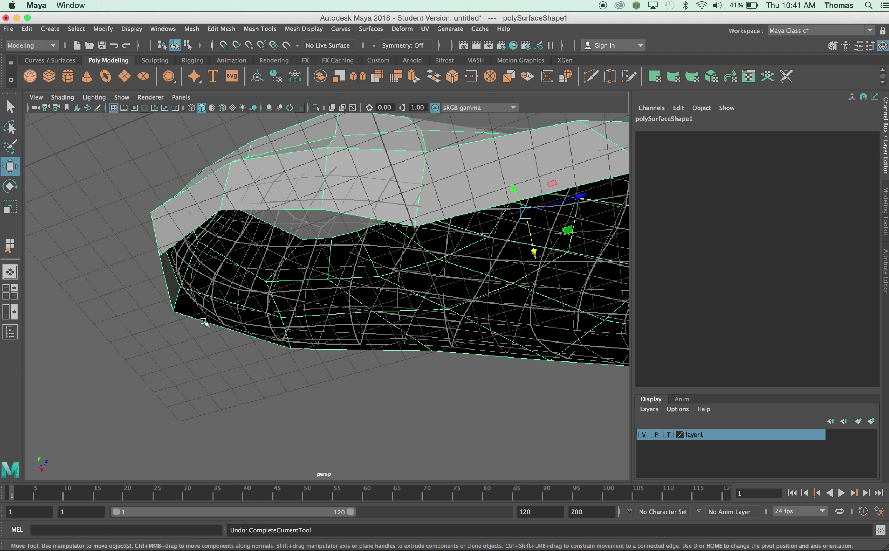
{"action": "key", "text": "y"}
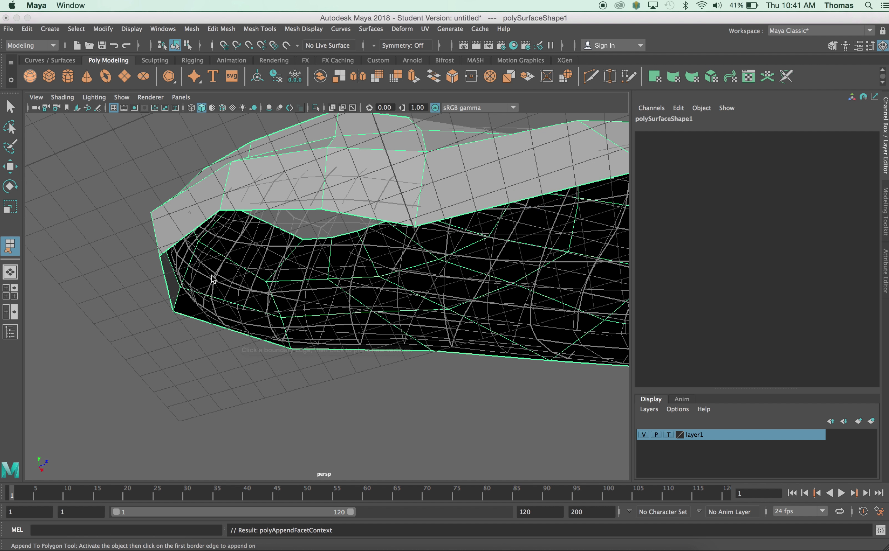
{"action": "left_click", "coordinate": [223, 330]}
{"action": "left_click", "coordinate": [170, 302]}
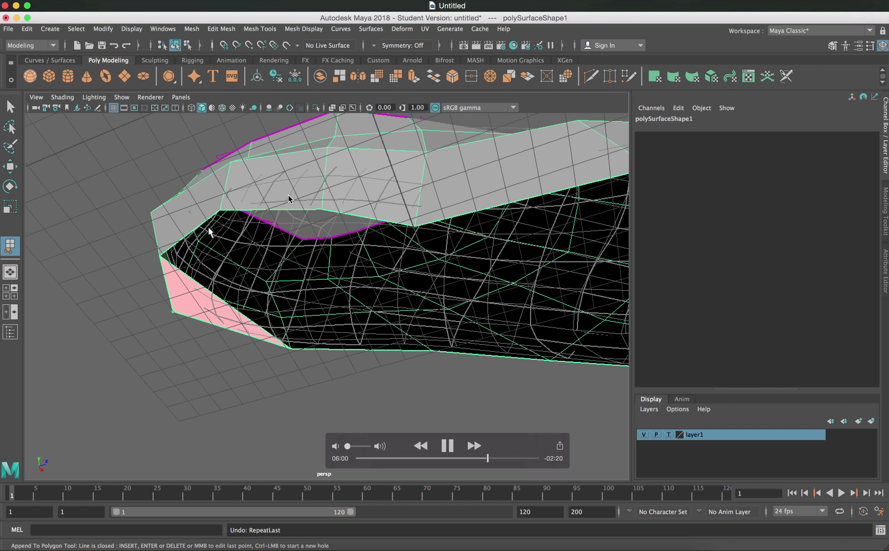
{"action": "key", "text": "ctrl+z"}
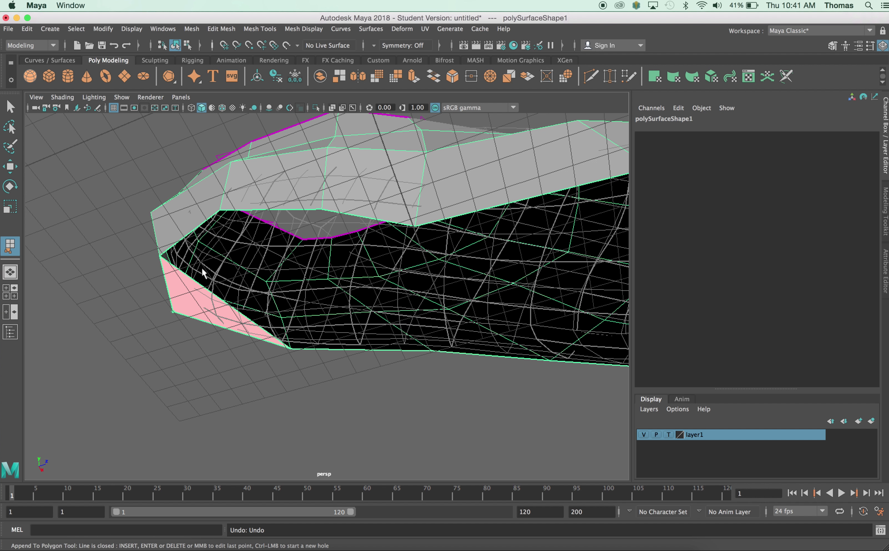
{"action": "key", "text": "Return"}
- Append a polygon across the three boundary edges around the back of the heel to start closing the sole
{"action": "key", "text": "g"}
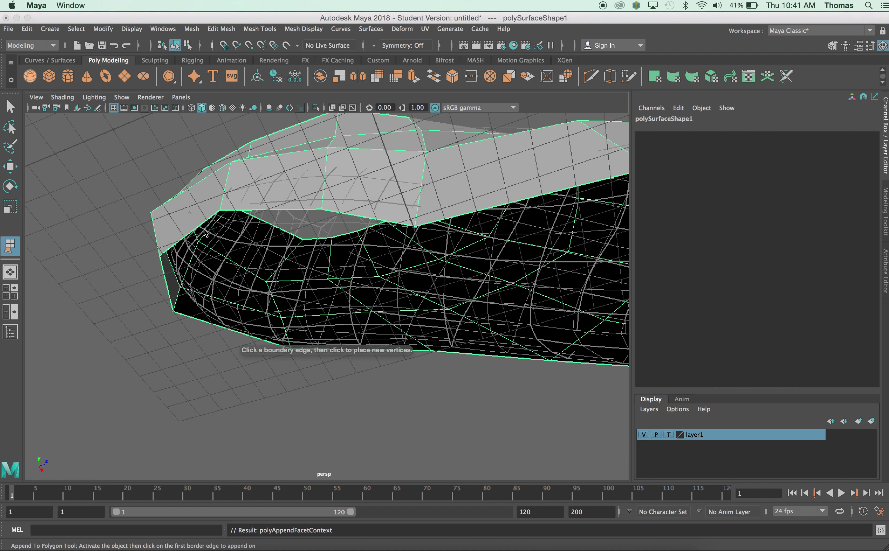
{"action": "left_click", "coordinate": [201, 228]}
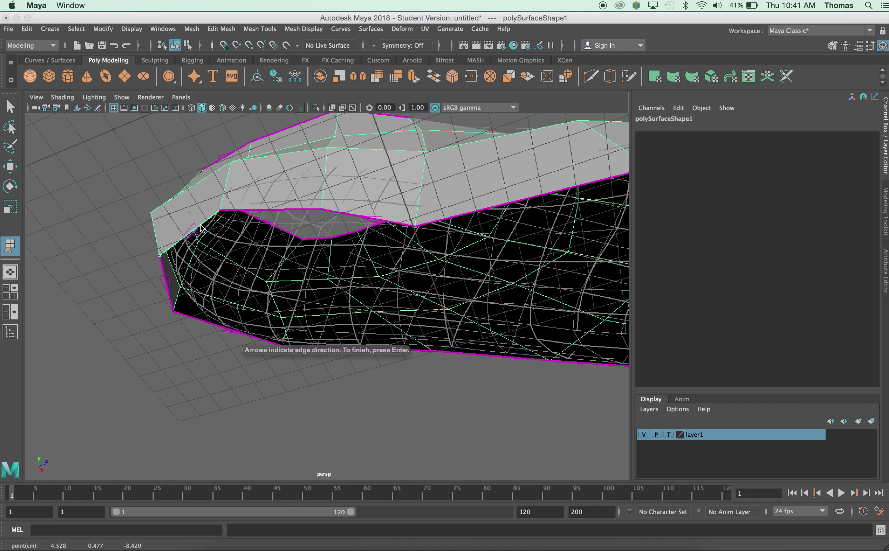
{"action": "left_click", "coordinate": [165, 285]}
{"action": "left_click", "coordinate": [212, 324]}
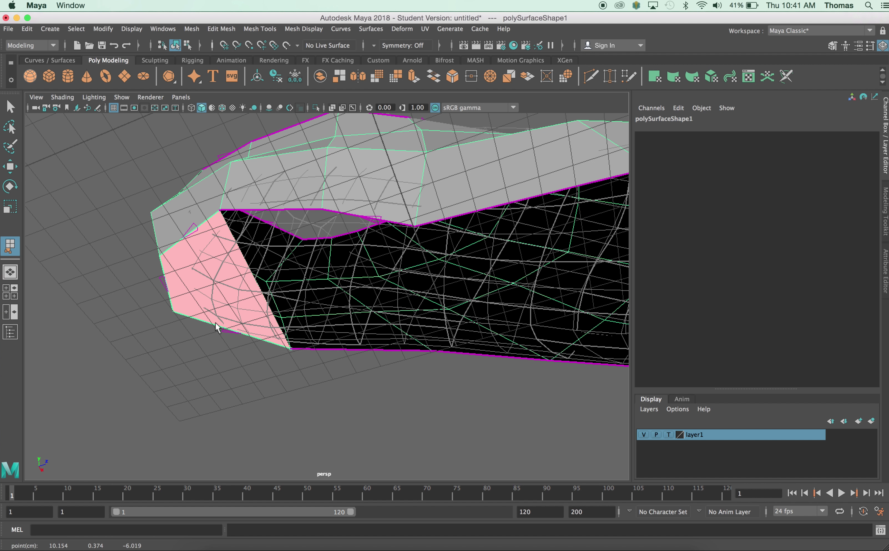
{"action": "key", "text": "Return"}
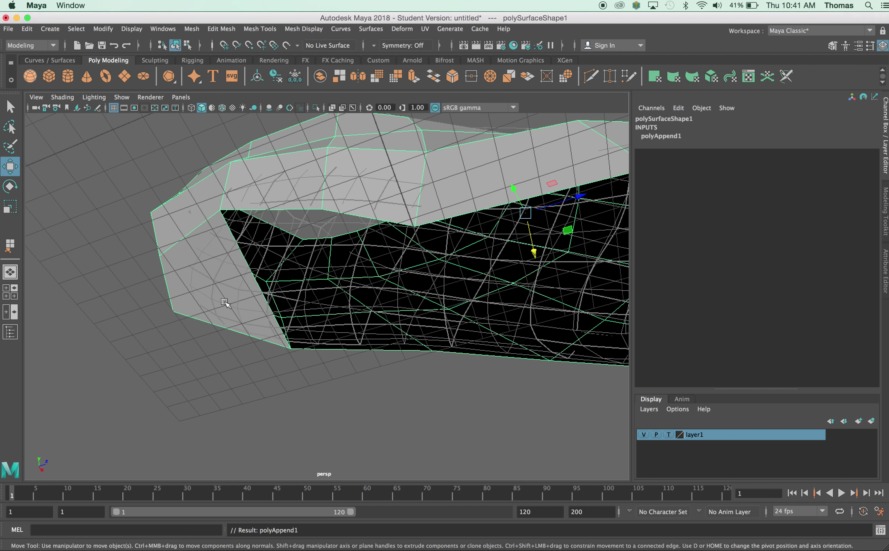
- Append a quad to the sole in front of the heel polygon, bridging its front edge and the boundary edge on the opposite side
{"action": "key", "text": "y"}
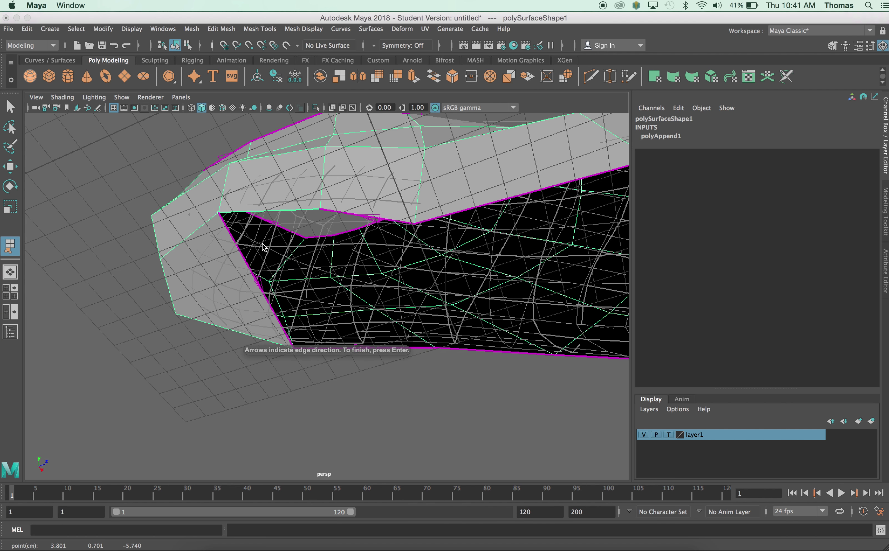
{"action": "left_click", "coordinate": [253, 282]}
{"action": "left_click", "coordinate": [351, 348]}
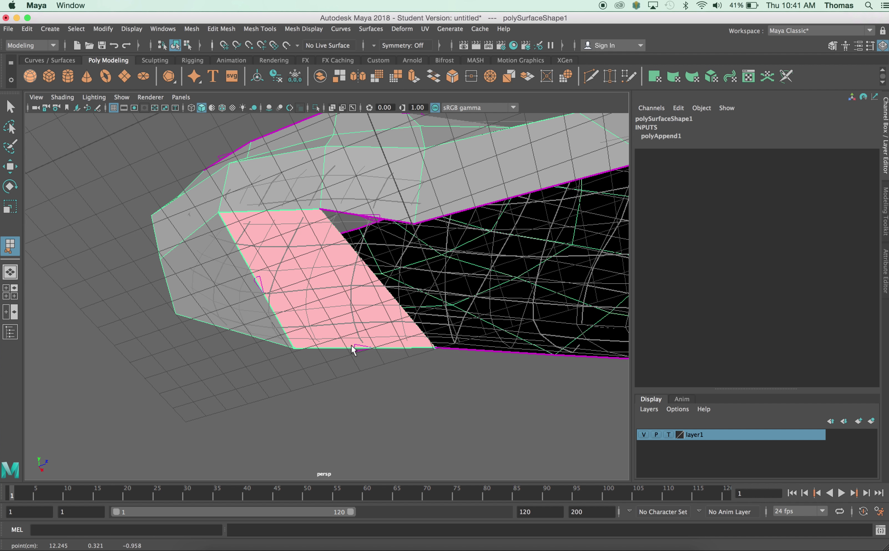
{"action": "key", "text": "w"}
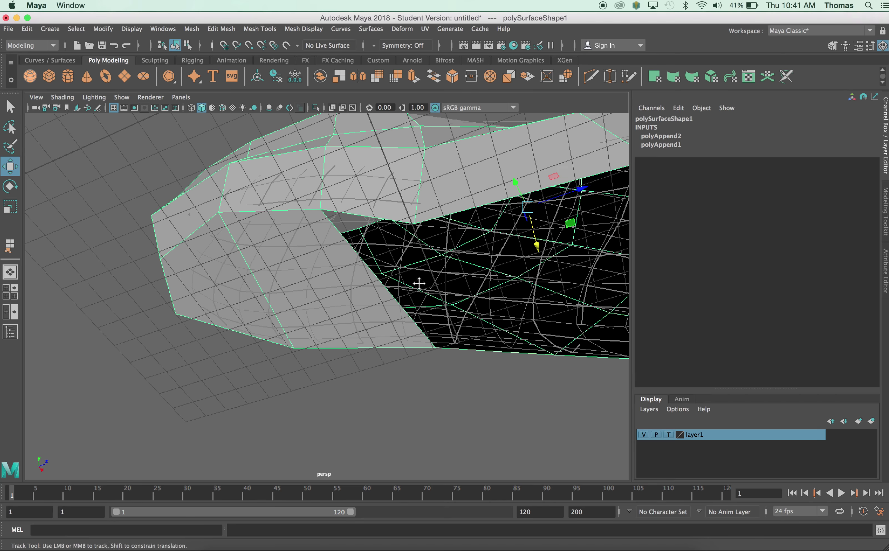
- Append the next quad toward the arch, joining the open front edge of the sole to the boundary edges on both sides
{"action": "middle_click_drag", "start_coordinate": [421, 283], "coordinate": [267, 250], "text": "alt"}
{"action": "left_click_drag", "start_coordinate": [267, 249], "coordinate": [293, 259], "text": "alt"}
{"action": "key", "text": "g"}
{"action": "left_click", "coordinate": [240, 199]}
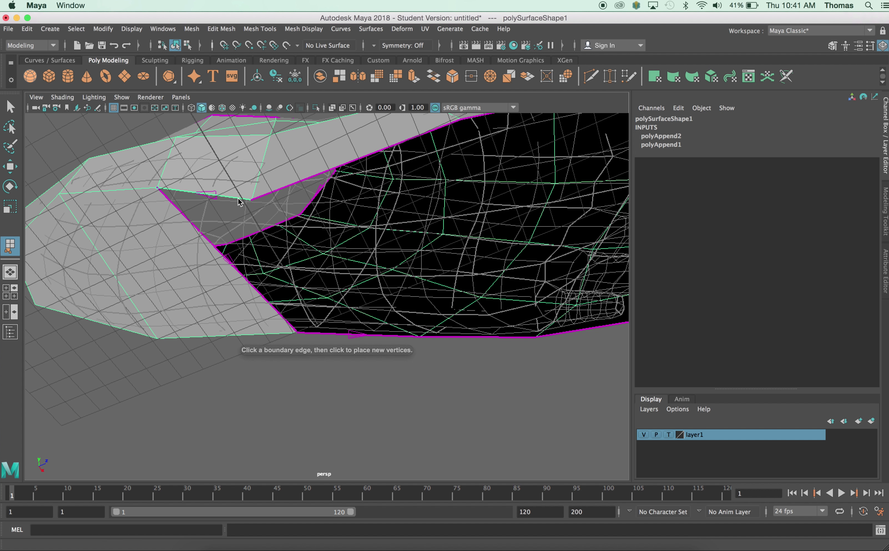
{"action": "left_click", "coordinate": [239, 269]}
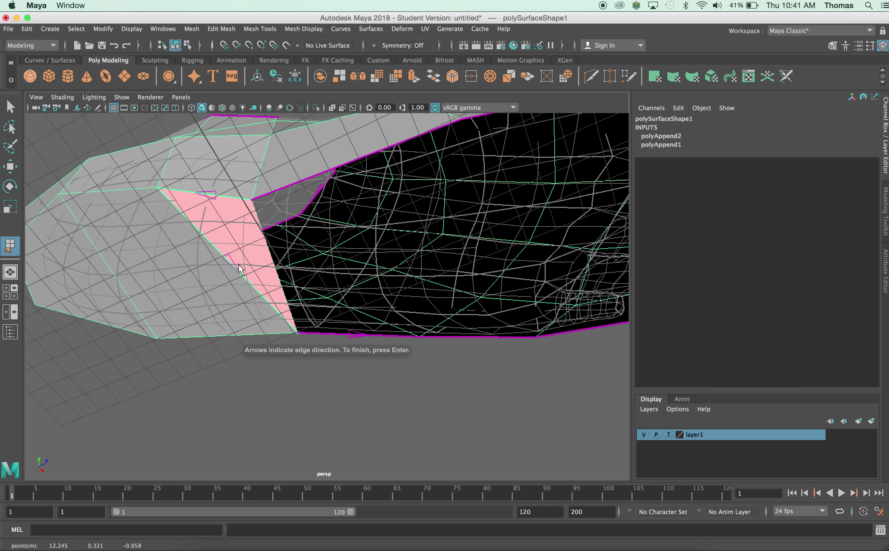
{"action": "left_click", "coordinate": [327, 330]}
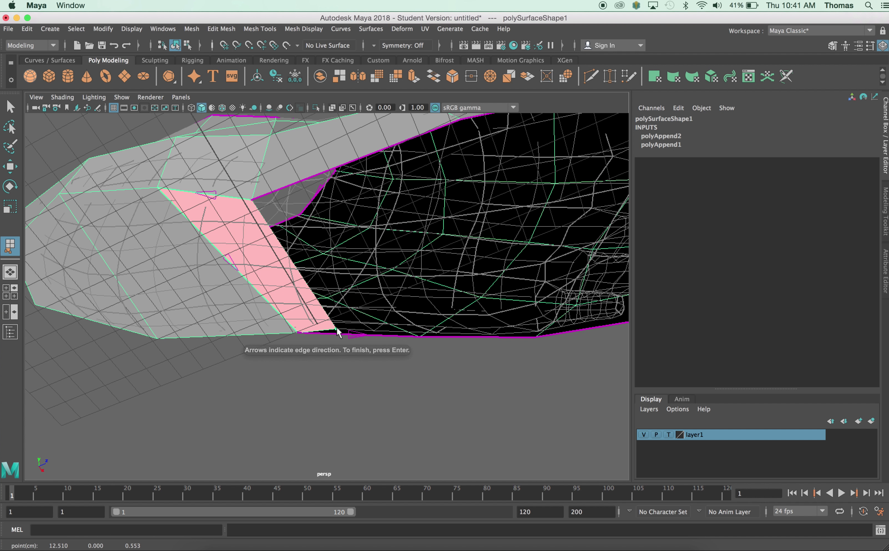
{"action": "left_click", "coordinate": [418, 330]}
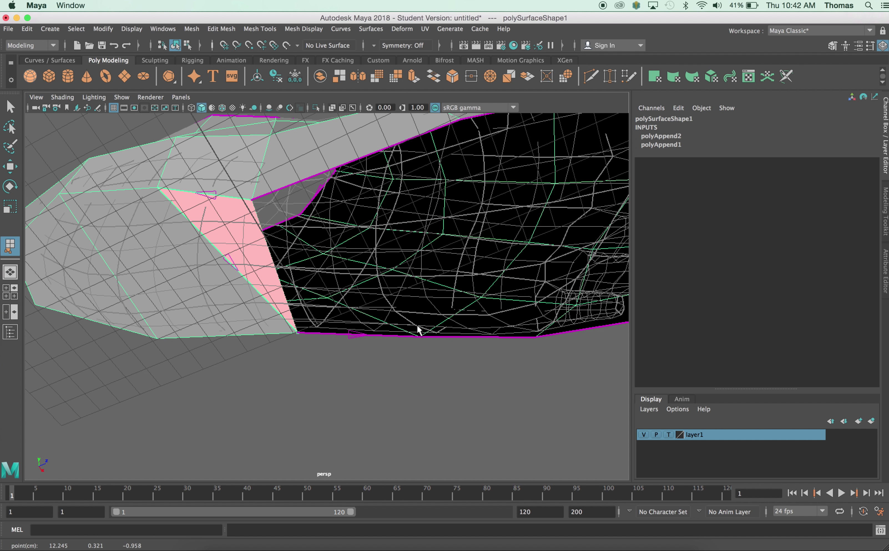
{"action": "left_click", "coordinate": [347, 334]}
{"action": "key", "text": "w"}
- Extend the sole under the arch with another appended quad spanning from one side boundary to the other
{"action": "left_click_drag", "start_coordinate": [386, 225], "coordinate": [257, 277], "text": "alt"}
{"action": "key", "text": "y"}
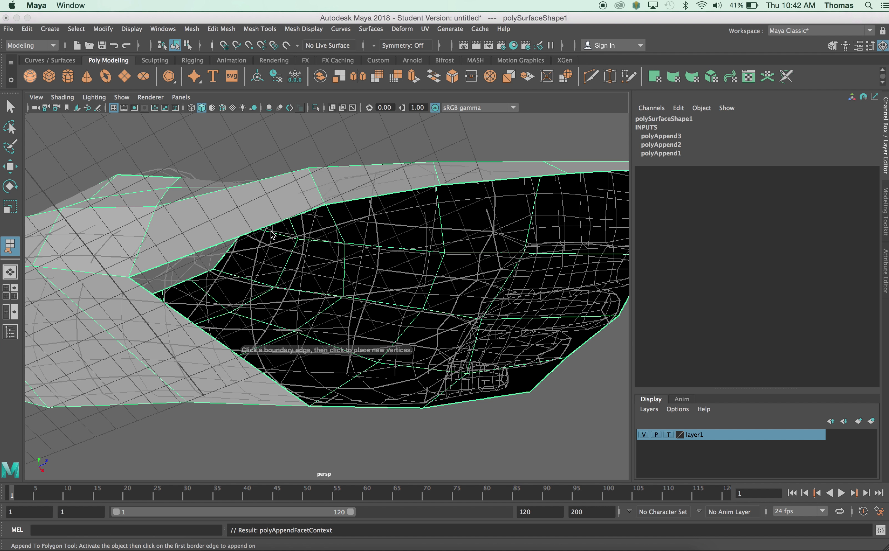
{"action": "left_click", "coordinate": [226, 352]}
{"action": "left_click", "coordinate": [360, 409]}
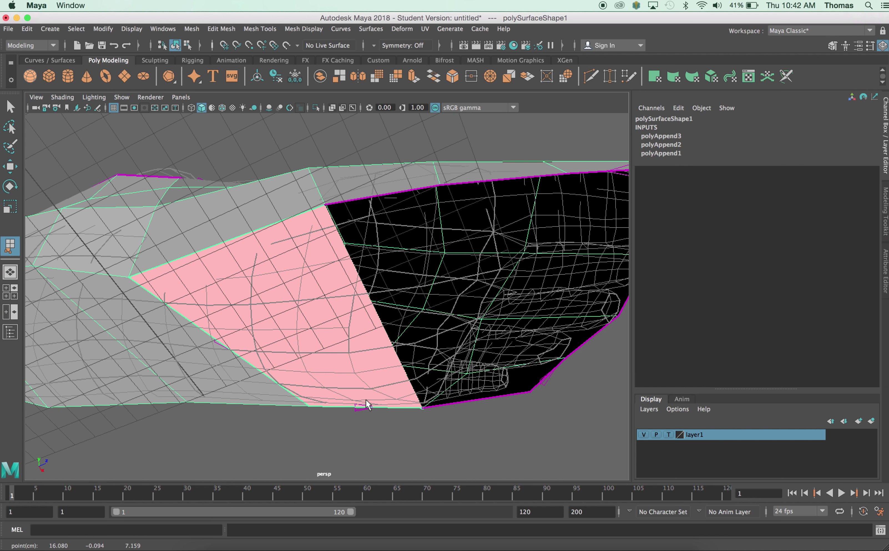
{"action": "key", "text": "Return"}
- Append a quad across the ball of the foot between the two side boundary edges and the arch polygon
{"action": "key", "text": "y"}
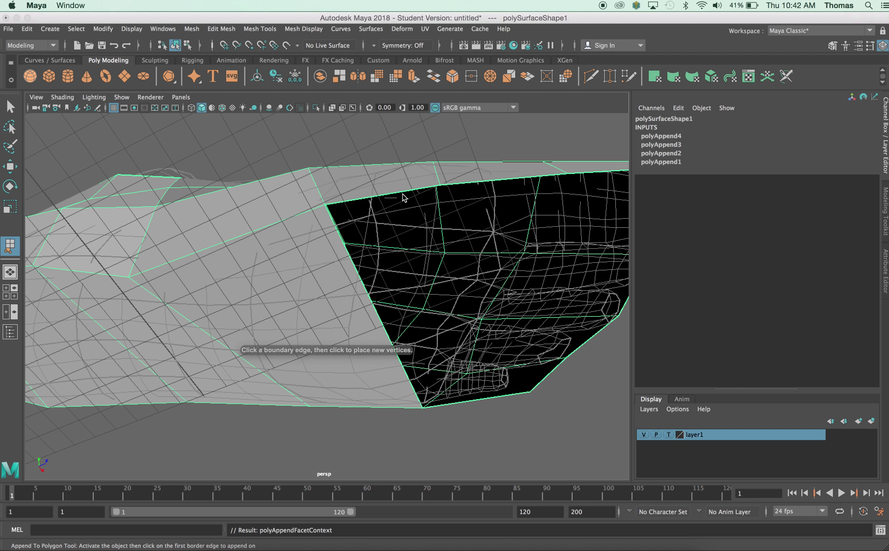
{"action": "left_click", "coordinate": [404, 194]}
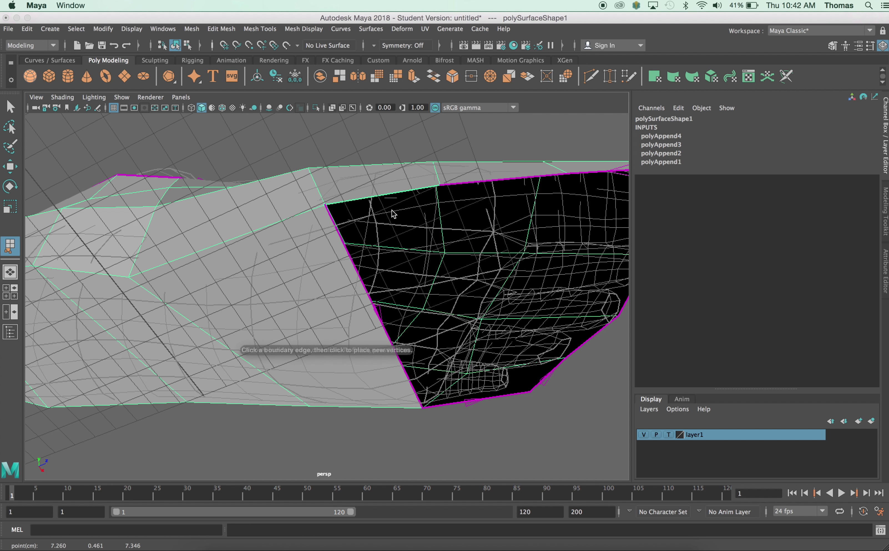
{"action": "left_click", "coordinate": [361, 280]}
{"action": "left_click", "coordinate": [492, 403]}
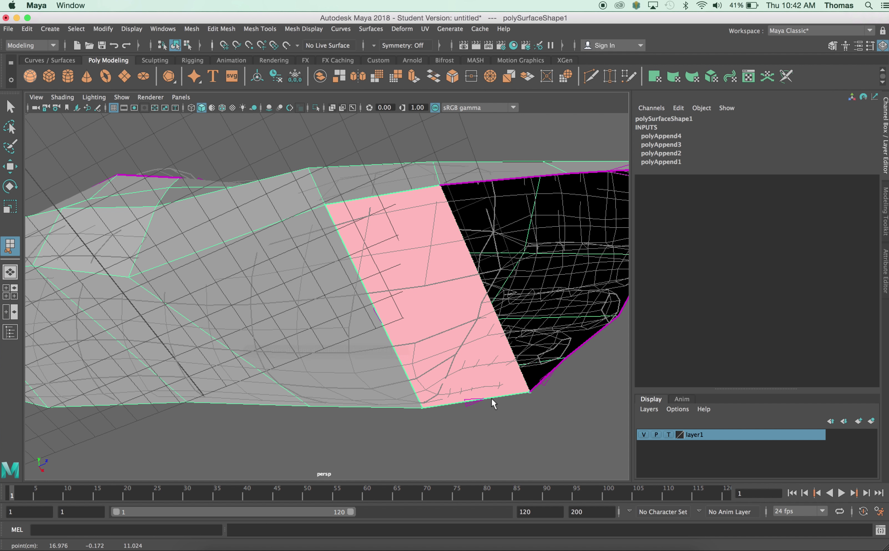
{"action": "key", "text": "Return"}
- Append a quad from the ball of the foot toward the toes, using the angled boundary edge at the outer toe side
{"action": "left_click_drag", "start_coordinate": [459, 404], "coordinate": [359, 343], "text": "alt"}
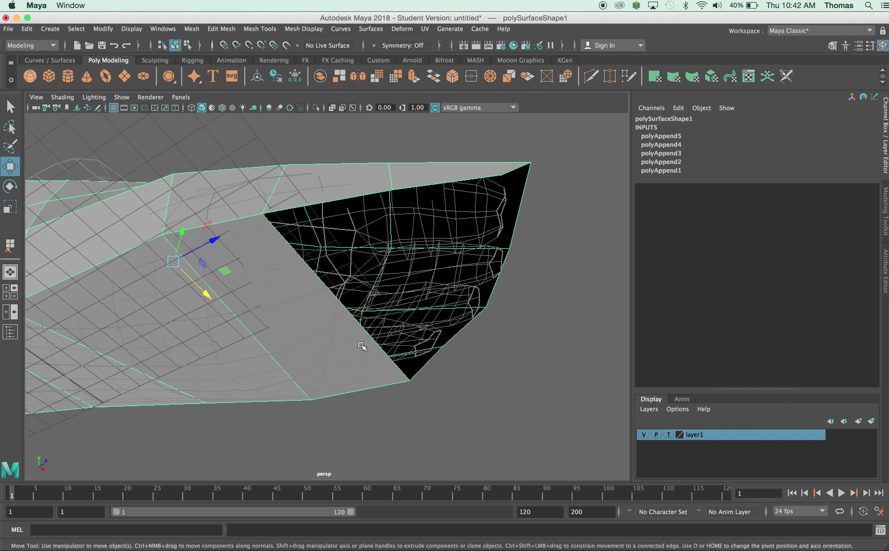
{"action": "key", "text": "y"}
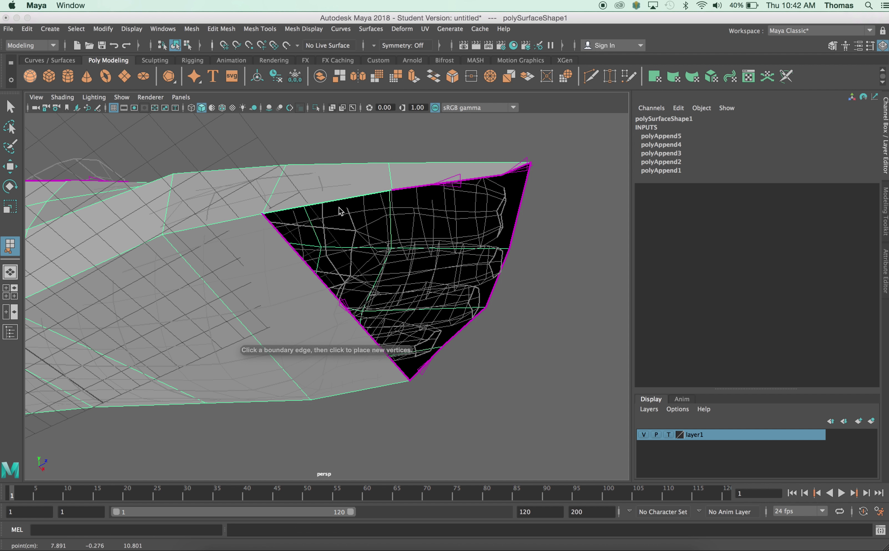
{"action": "left_click", "coordinate": [330, 294]}
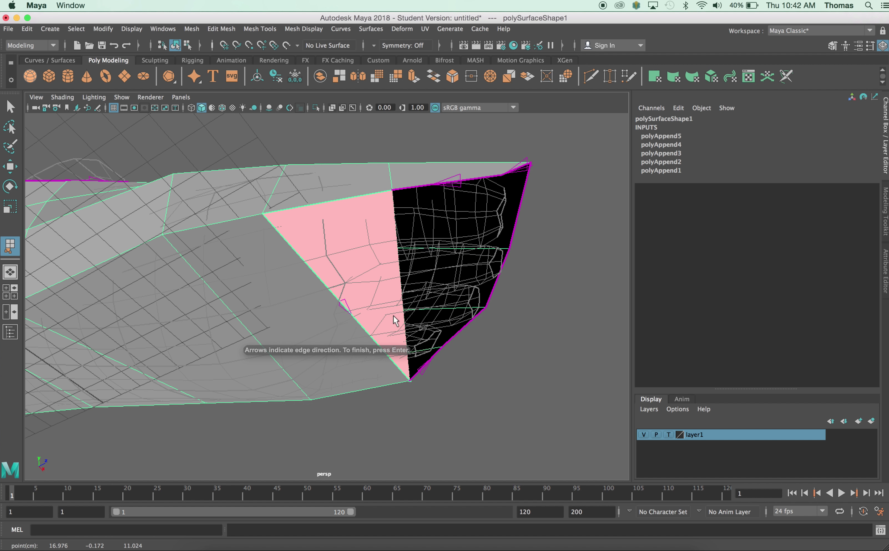
{"action": "left_click", "coordinate": [451, 338]}
{"action": "key", "text": "Return"}
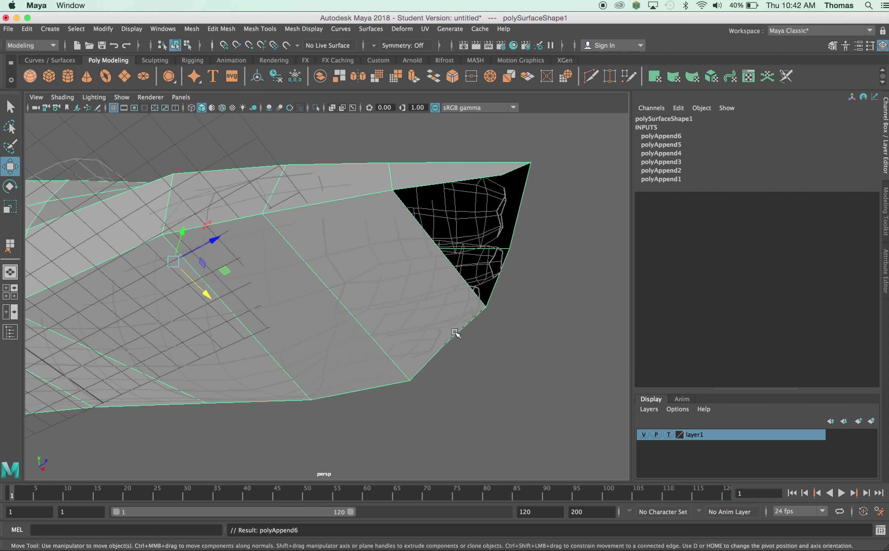
- Close the remaining opening under the toes with two appended polygons
{"action": "left_click_drag", "start_coordinate": [486, 291], "coordinate": [413, 311], "text": "alt"}
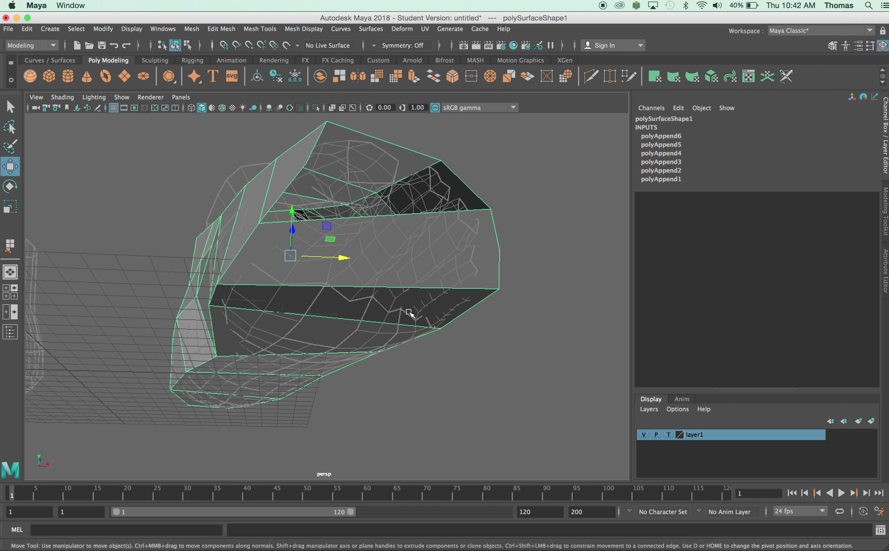
{"action": "key", "text": "y"}
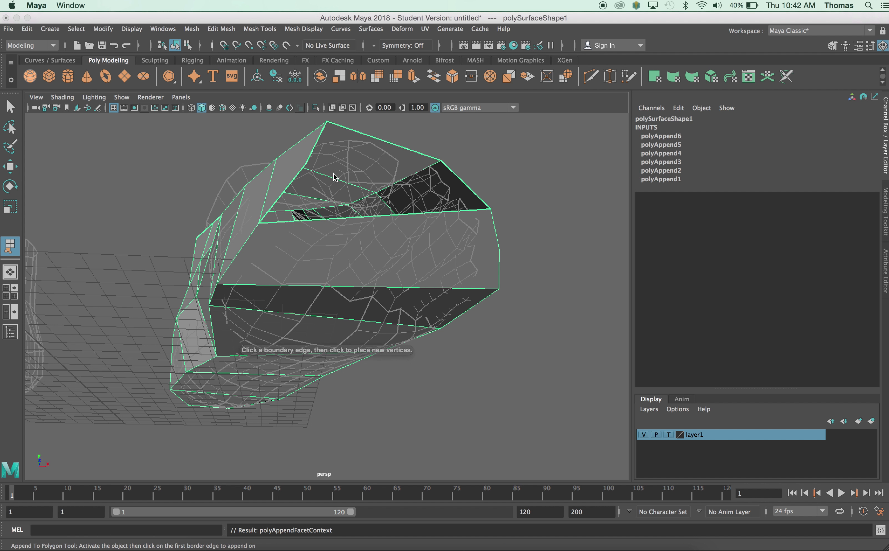
{"action": "left_click", "coordinate": [317, 153]}
{"action": "left_click", "coordinate": [363, 135]}
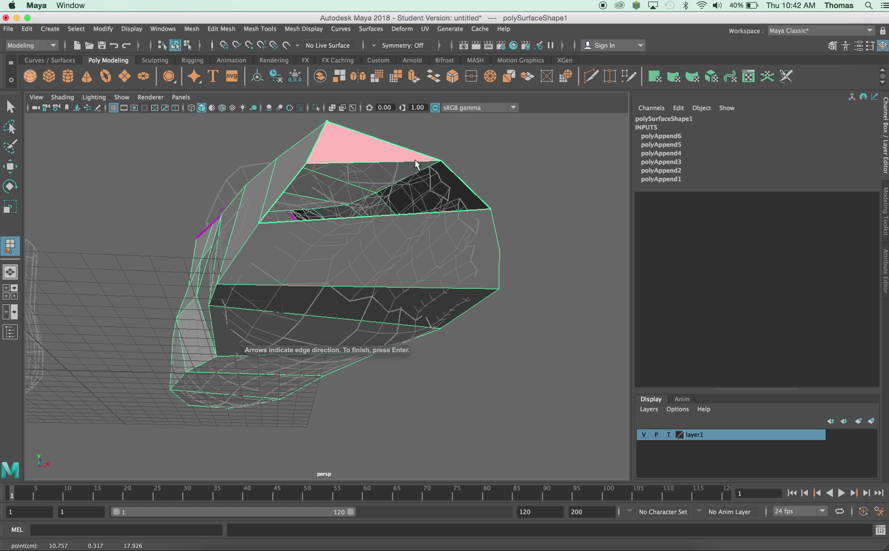
{"action": "key", "text": "Return"}
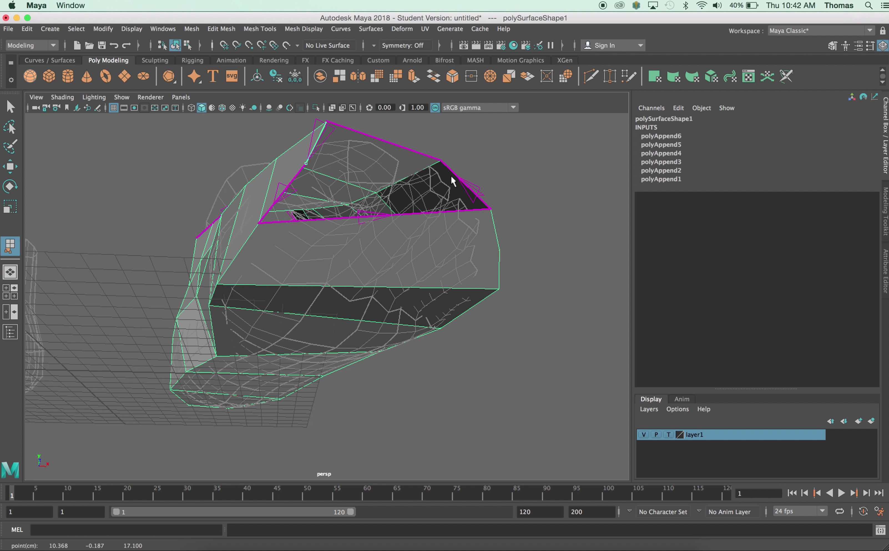
{"action": "mouse_move", "coordinate": [550, 162]}
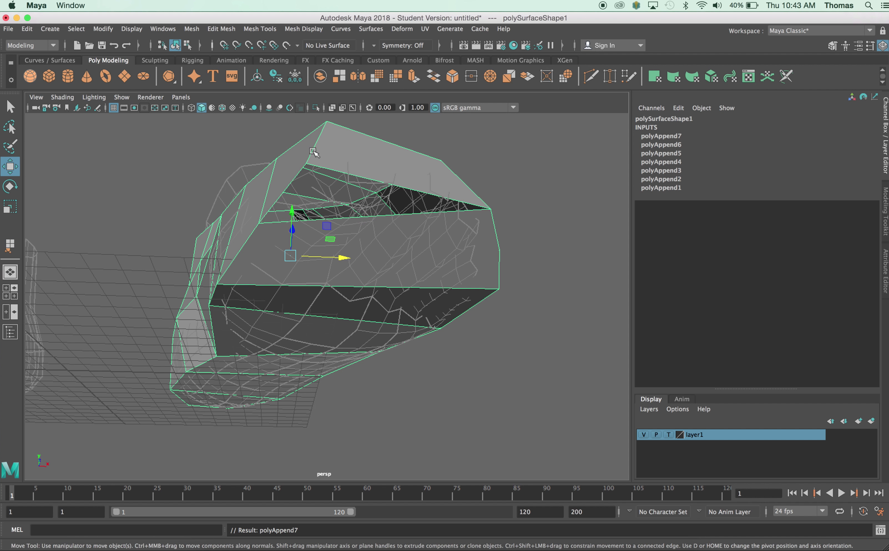
{"action": "mouse_move", "coordinate": [395, 213]}
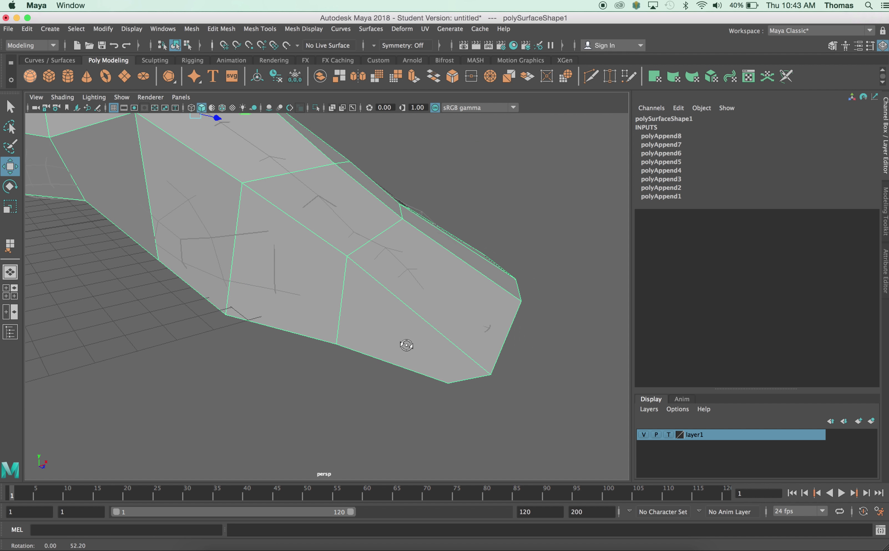
- Switch the quad mesh to vertex mode and move the vertex pairs along the toe side outward to cover the templated foot
{"action": "mouse_move", "coordinate": [406, 345]}
{"action": "left_mouse_down", "text": "alt"}
{"action": "mouse_move", "coordinate": [333, 353]}
{"action": "mouse_move", "coordinate": [259, 317]}
{"action": "mouse_move", "coordinate": [331, 317]}
{"action": "mouse_move", "coordinate": [411, 345]}
{"action": "mouse_move", "coordinate": [405, 350]}
{"action": "left_mouse_up", "text": "alt"}
{"action": "right_click_drag", "start_coordinate": [367, 257], "coordinate": [313, 256]}
{"action": "left_click_drag", "start_coordinate": [333, 365], "coordinate": [355, 370]}
{"action": "left_click_drag", "start_coordinate": [307, 317], "coordinate": [342, 332]}
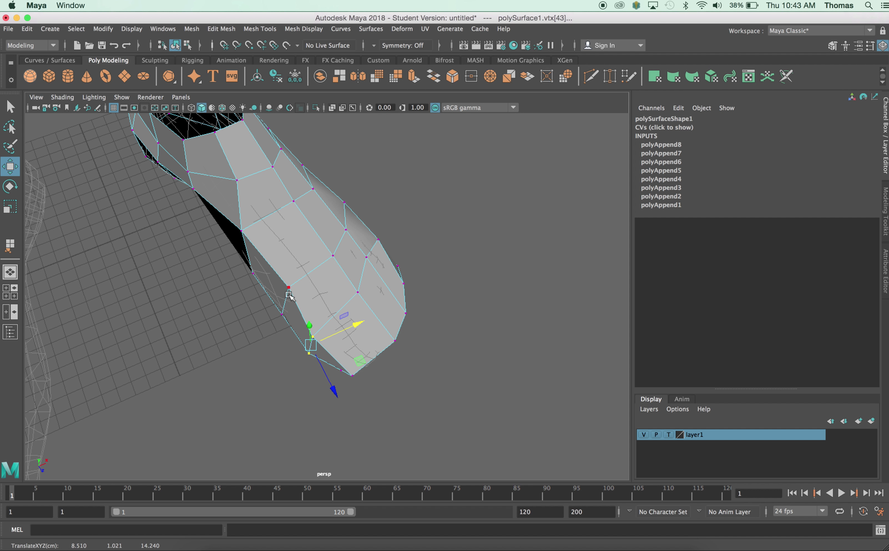
{"action": "left_click_drag", "start_coordinate": [266, 277], "coordinate": [304, 310]}
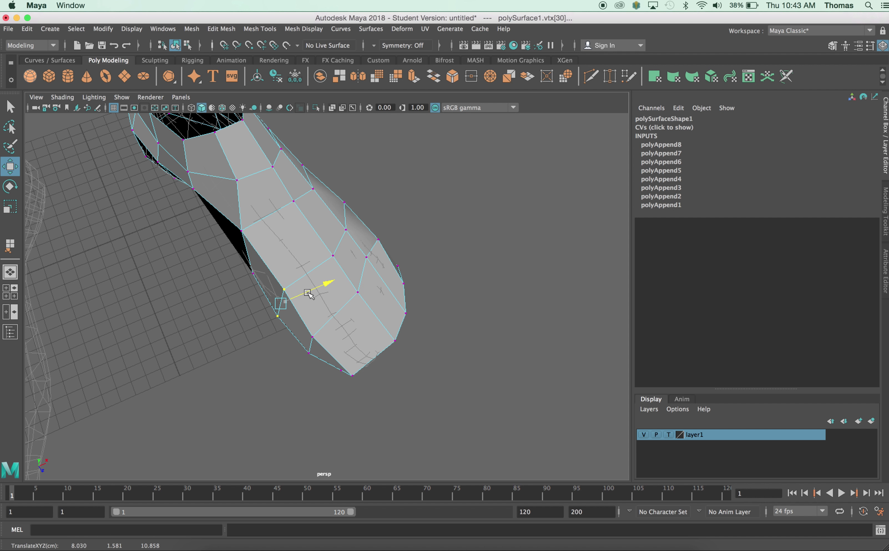
{"action": "left_click_drag", "start_coordinate": [432, 347], "coordinate": [282, 310], "text": "alt"}
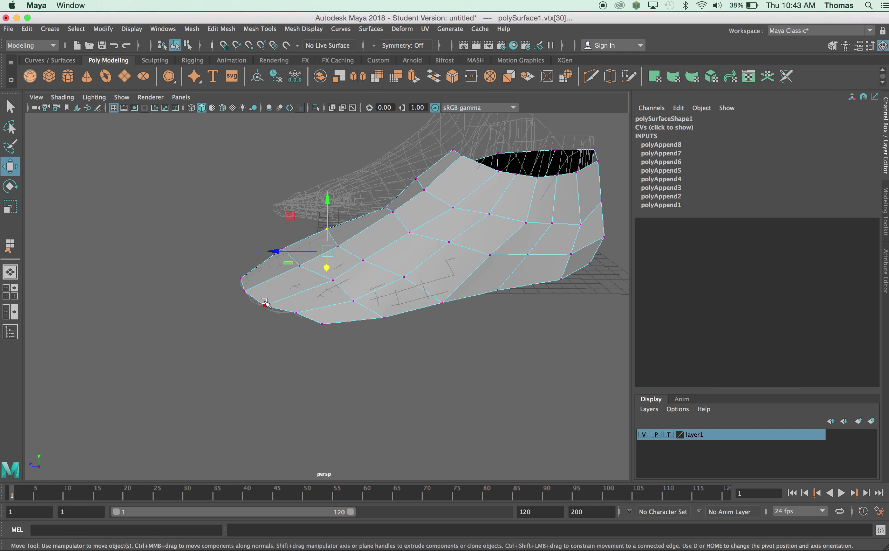
{"action": "left_click_drag", "start_coordinate": [299, 322], "coordinate": [242, 309]}
- Insert an edge loop around the ankle just below the open rim, returning to object mode first, and exit the tool
{"action": "left_click_drag", "start_coordinate": [380, 371], "coordinate": [273, 391], "text": "alt"}
{"action": "right_click_drag", "start_coordinate": [274, 390], "coordinate": [548, 399], "text": "alt"}
{"action": "left_click_drag", "start_coordinate": [454, 363], "coordinate": [351, 213], "text": "alt"}
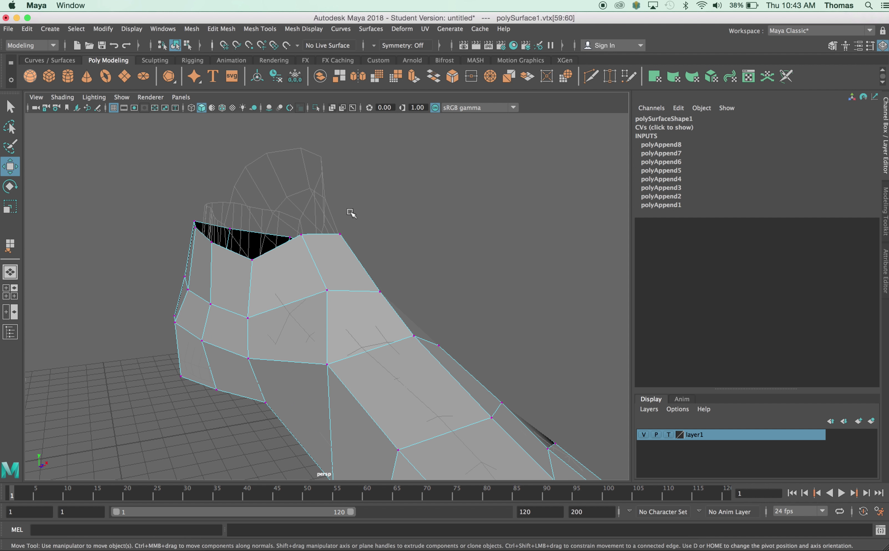
{"action": "right_click_drag", "start_coordinate": [326, 258], "coordinate": [392, 239]}
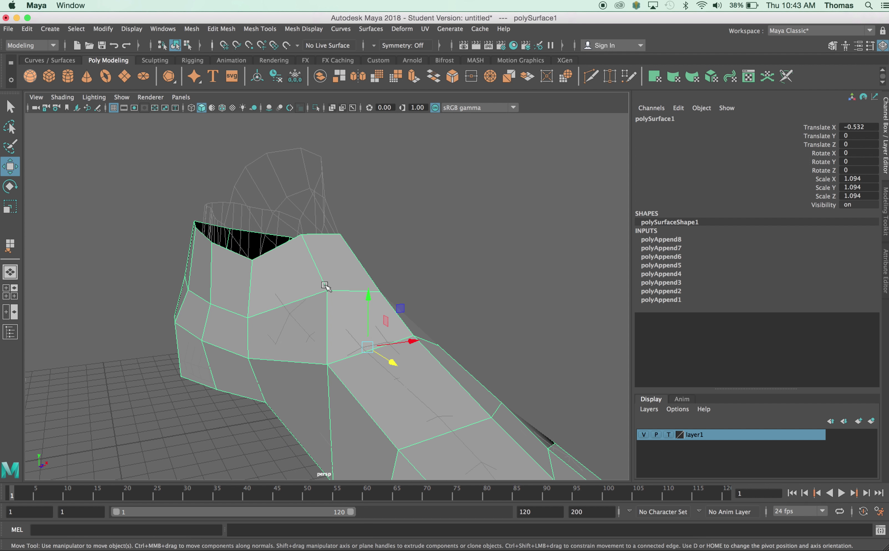
{"action": "right_click_drag", "start_coordinate": [310, 274], "coordinate": [263, 283], "text": "shift"}
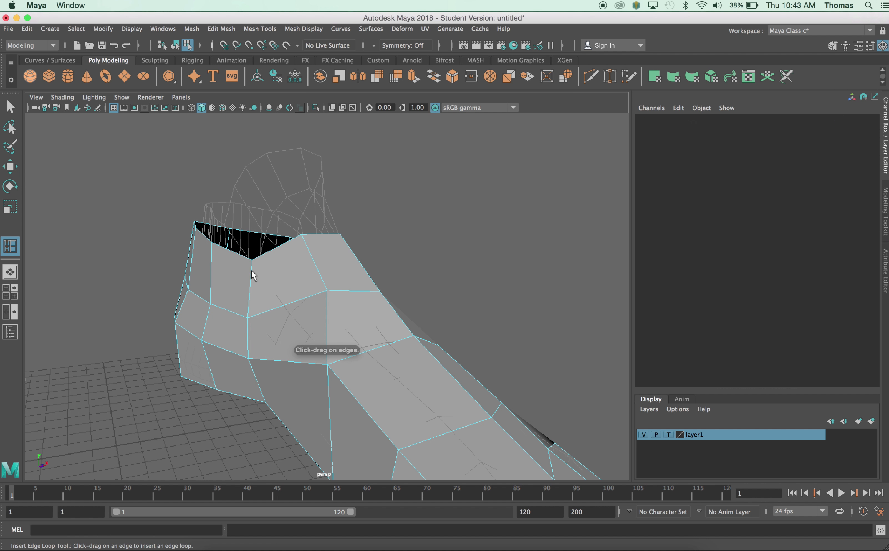
{"action": "left_click_drag", "start_coordinate": [252, 271], "coordinate": [251, 273]}
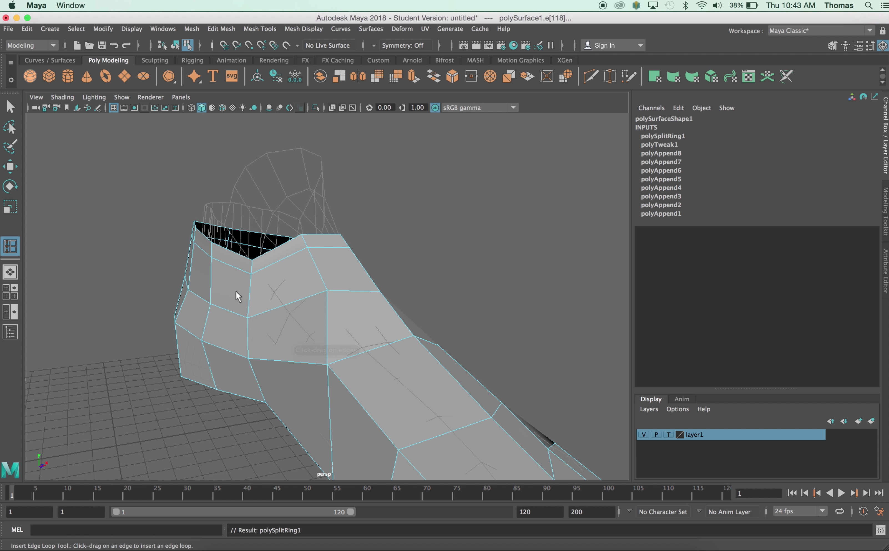
{"action": "left_click", "coordinate": [11, 106]}
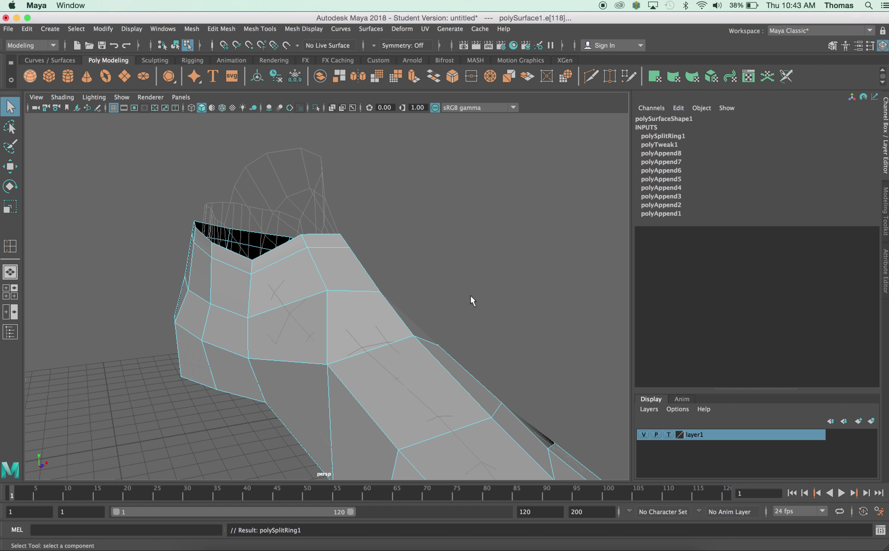
{"action": "left_click", "coordinate": [602, 6]}
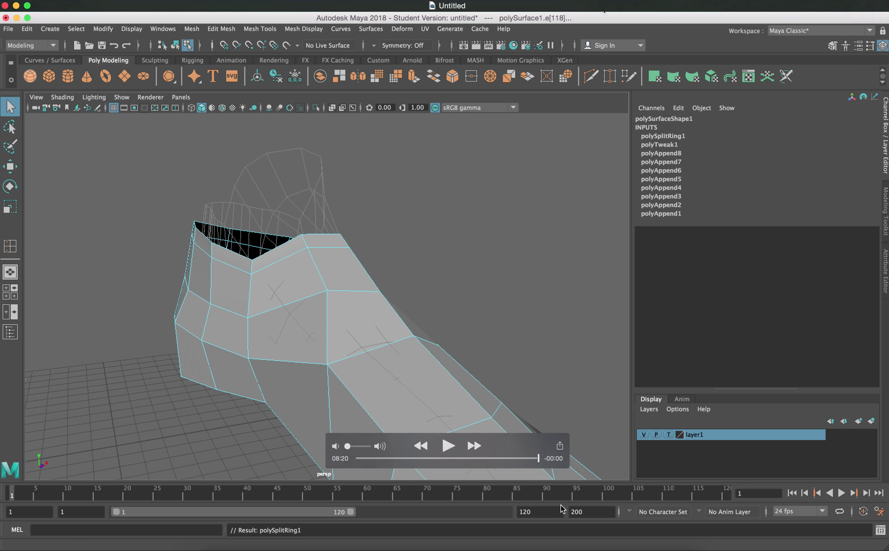